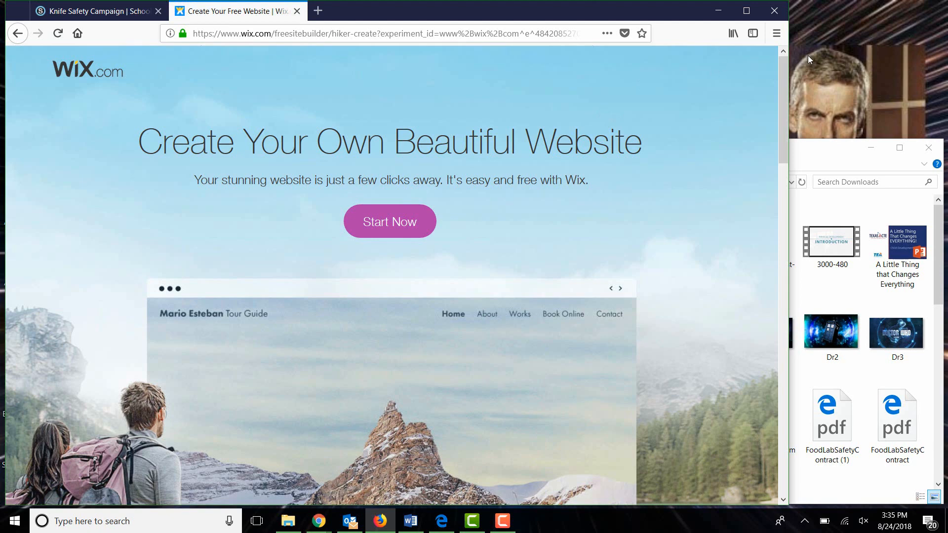
# Widen the browser window and start creating a website to reach the sign-up form
pyautogui.moveTo(789, 92); pyautogui.dragTo(936, 92)
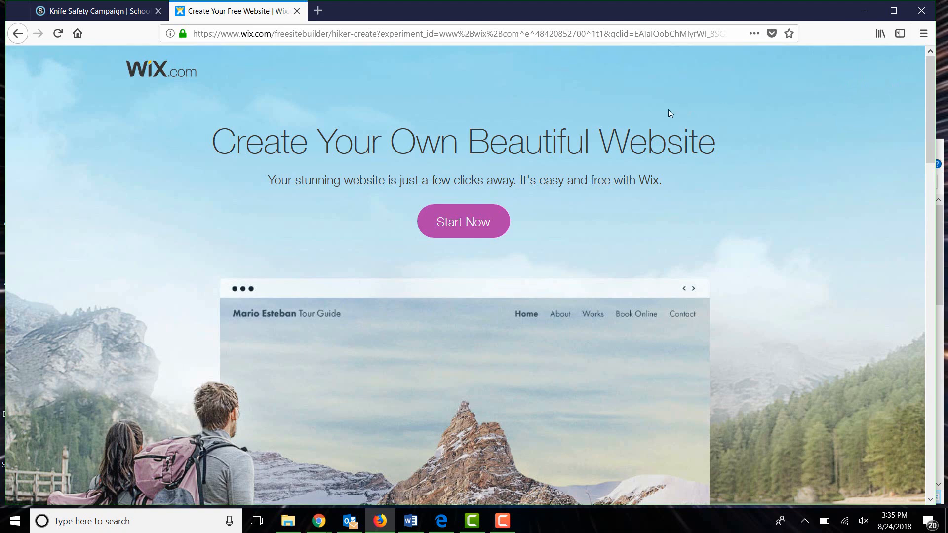
pyautogui.click(464, 226)
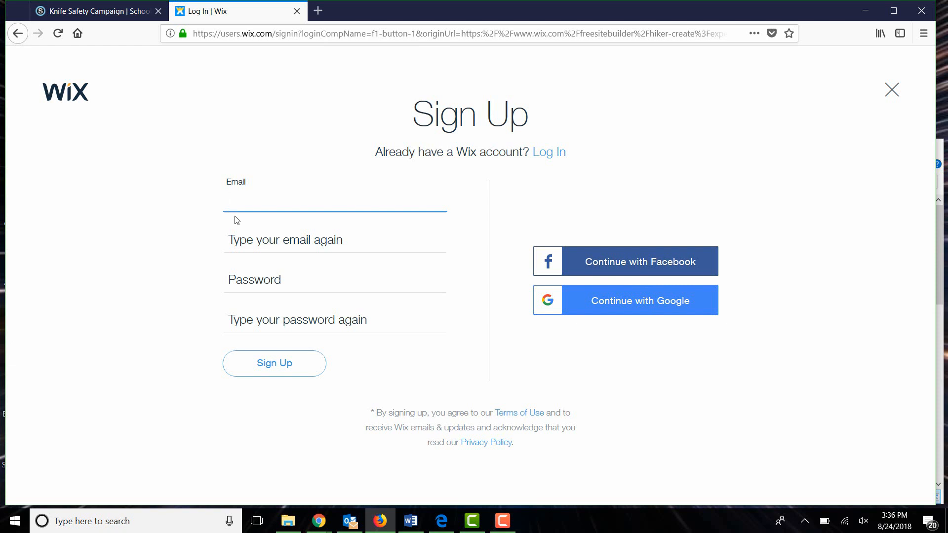
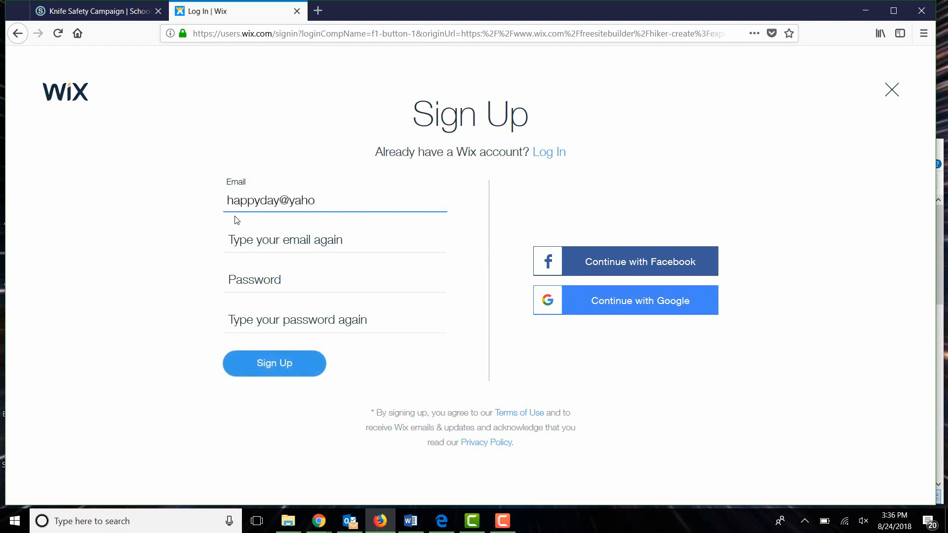
# Fill in the account's email address and repeat it in the confirmation field of the sign-up form
pyautogui.press('Tab')
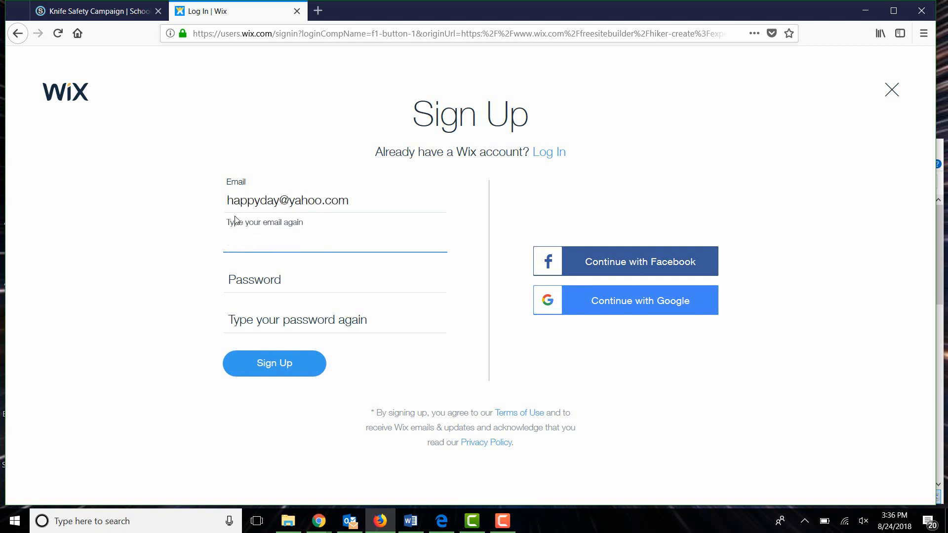
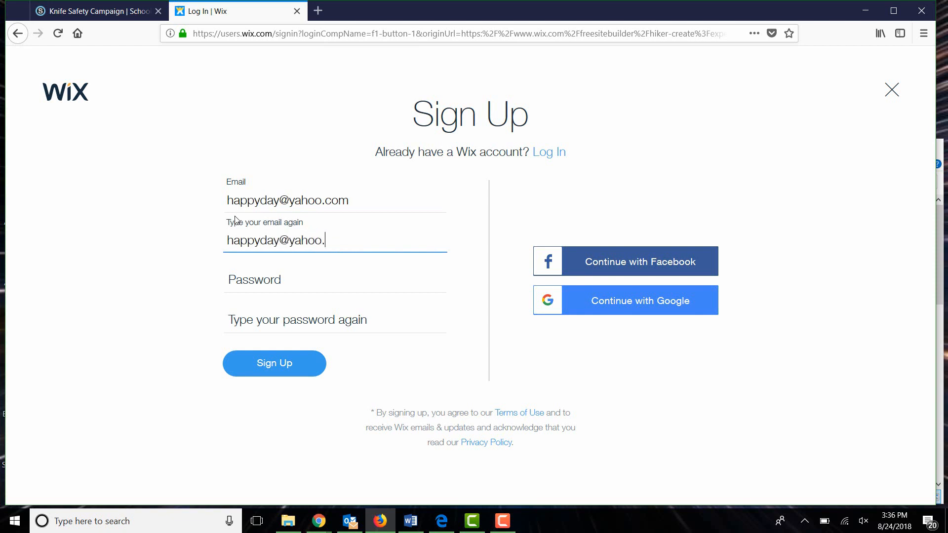
pyautogui.press('Tab')
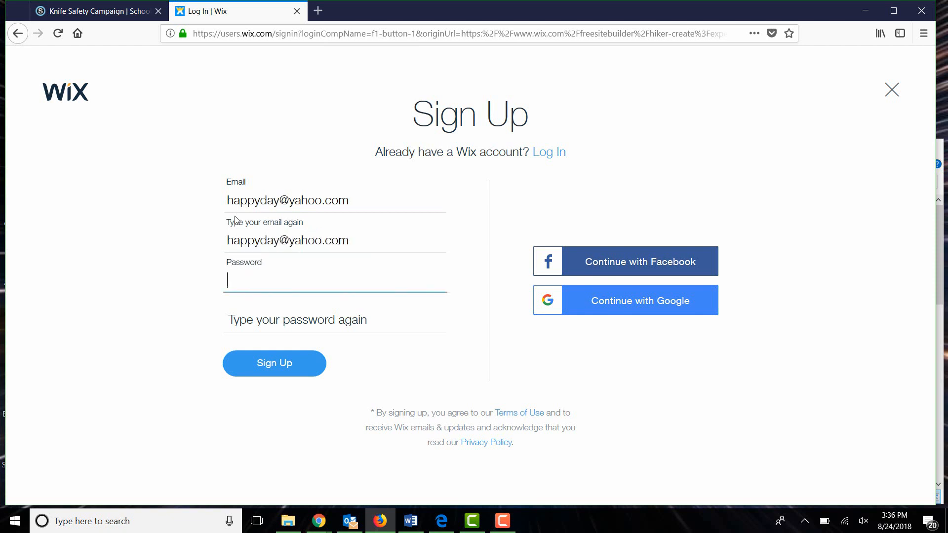
# Enter the account password twice, submit the sign-up form, and decline saving the login in the browser
pyautogui.write('•••••••')
pyautogui.press('Tab')
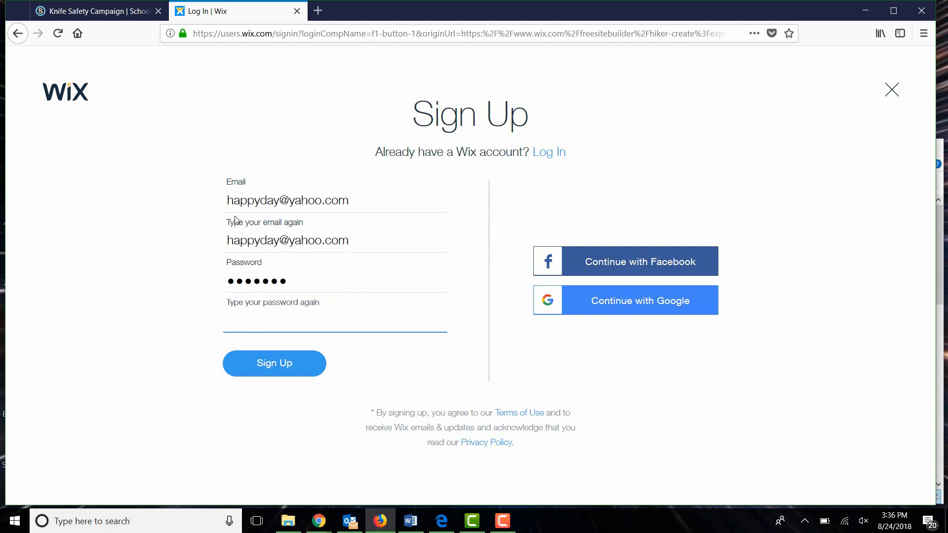
pyautogui.write('•••••••')
pyautogui.click(304, 374)
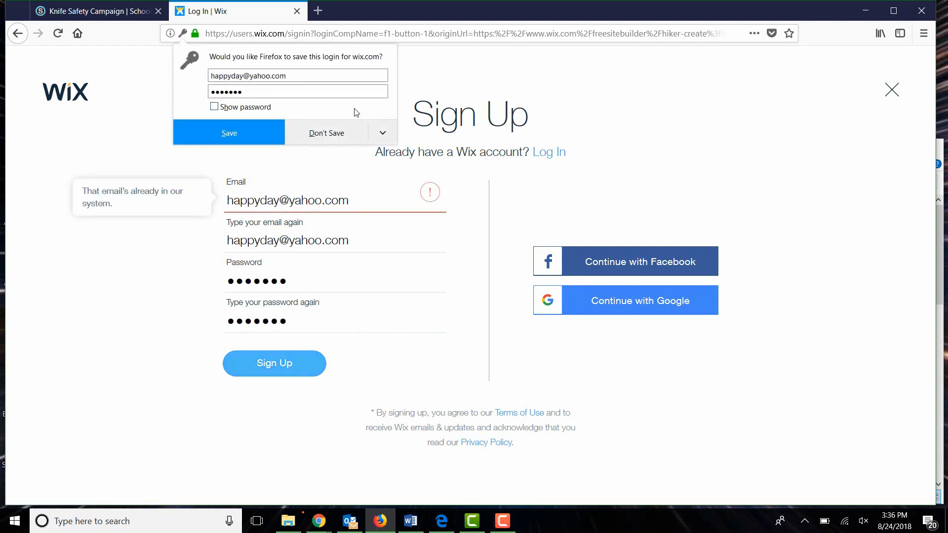
pyautogui.click(337, 139)
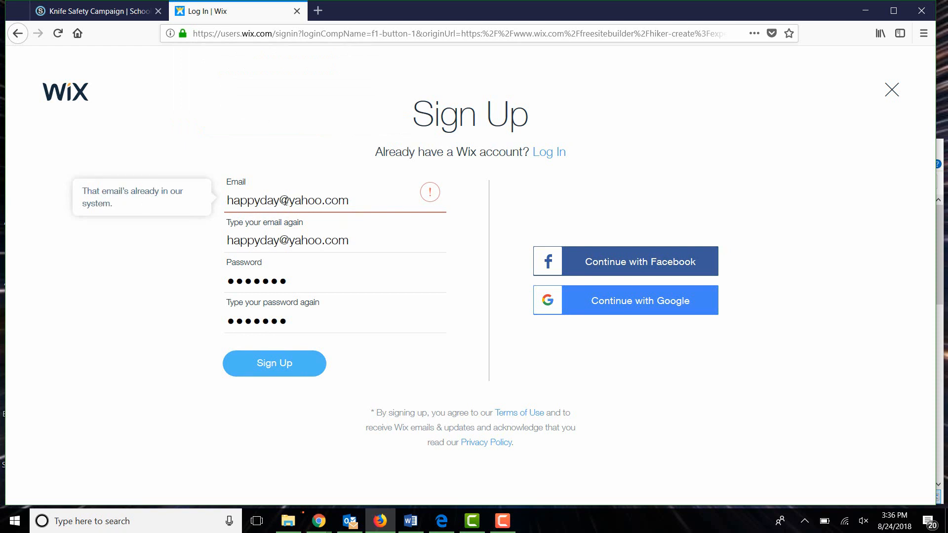
# Add digits to the username in both email fields, resubmit the sign-up form, and decline saving the login
pyautogui.click(285, 202)
pyautogui.write('123')
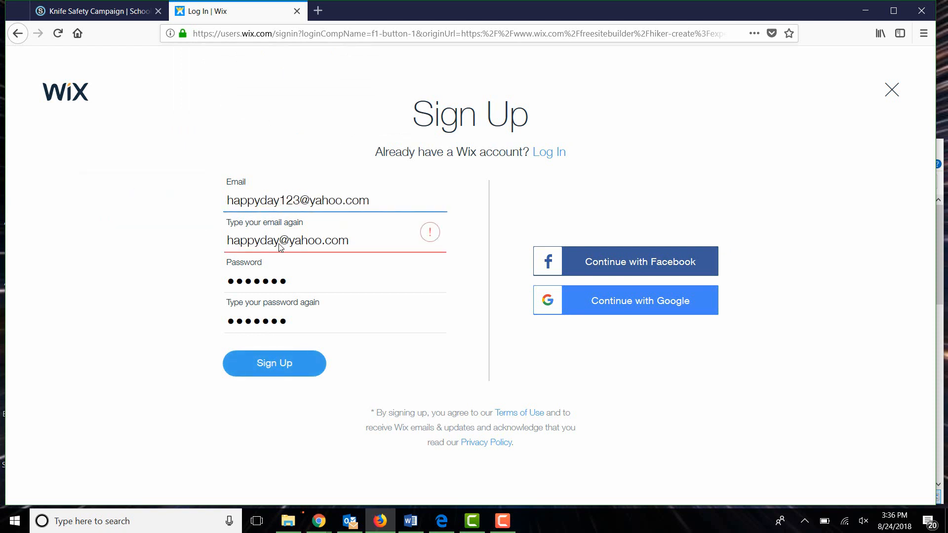
pyautogui.click(279, 240)
pyautogui.write('123')
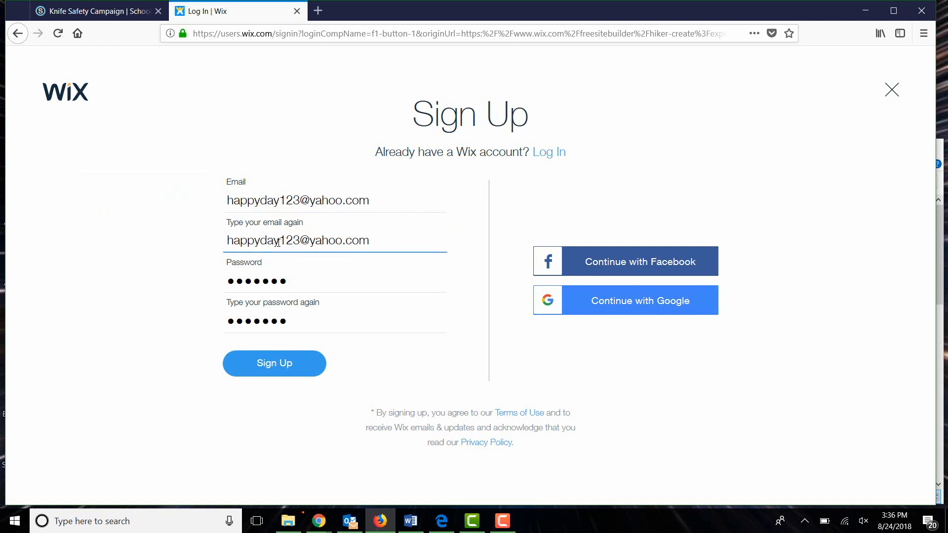
pyautogui.click(272, 363)
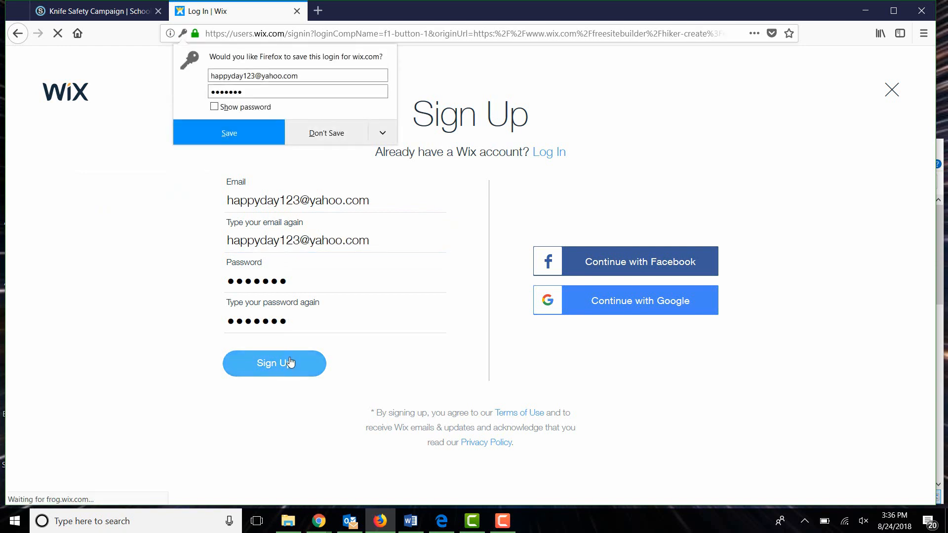
pyautogui.click(324, 137)
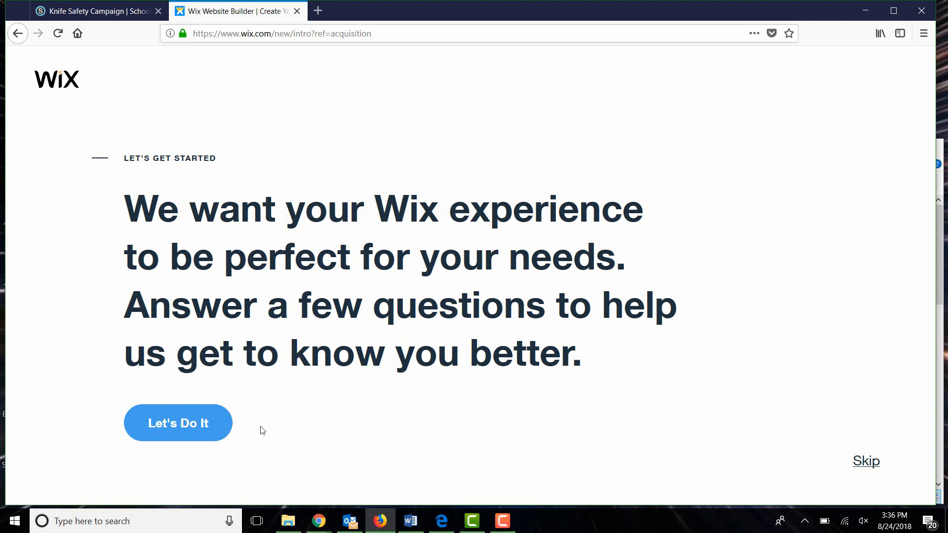
# Answer the introductory questions: a site for myself, a blog, and never done this before
pyautogui.click(184, 431)
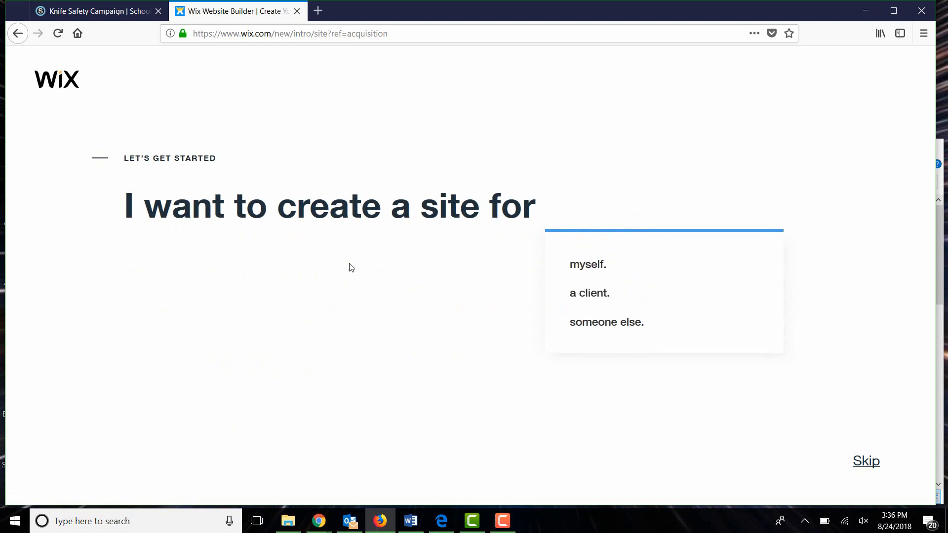
pyautogui.click(599, 275)
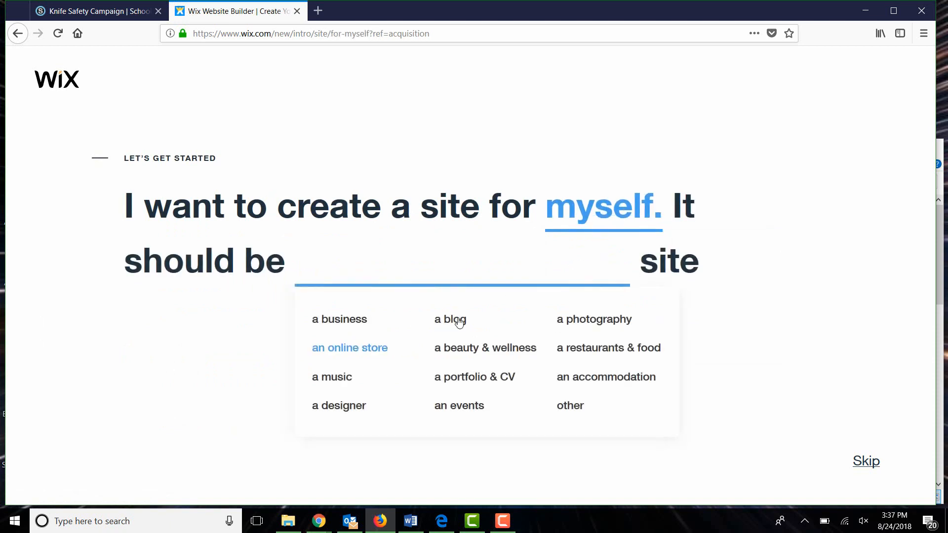
pyautogui.click(459, 321)
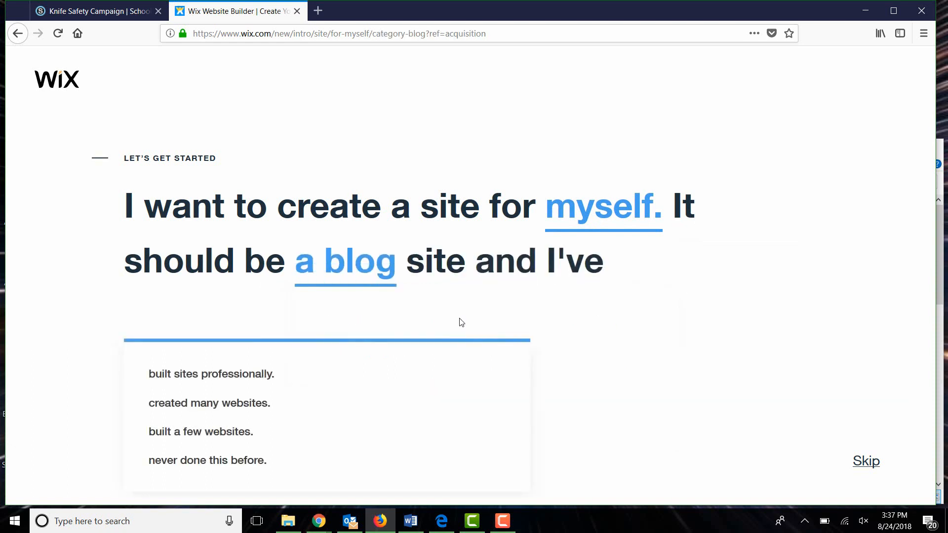
pyautogui.click(264, 459)
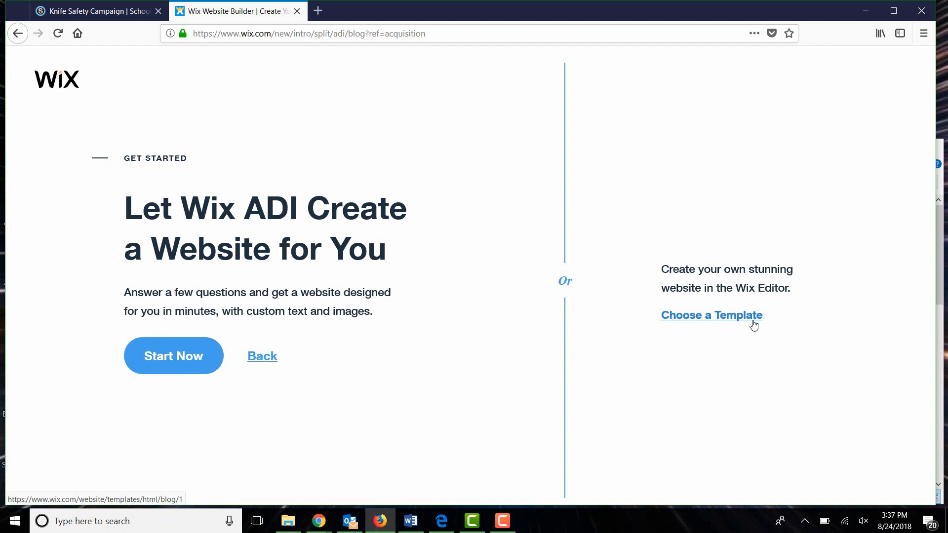
# Start the Wix ADI builder, set the site type to Culinary Arts Portfolio, and continue without extra features
pyautogui.click(196, 369)
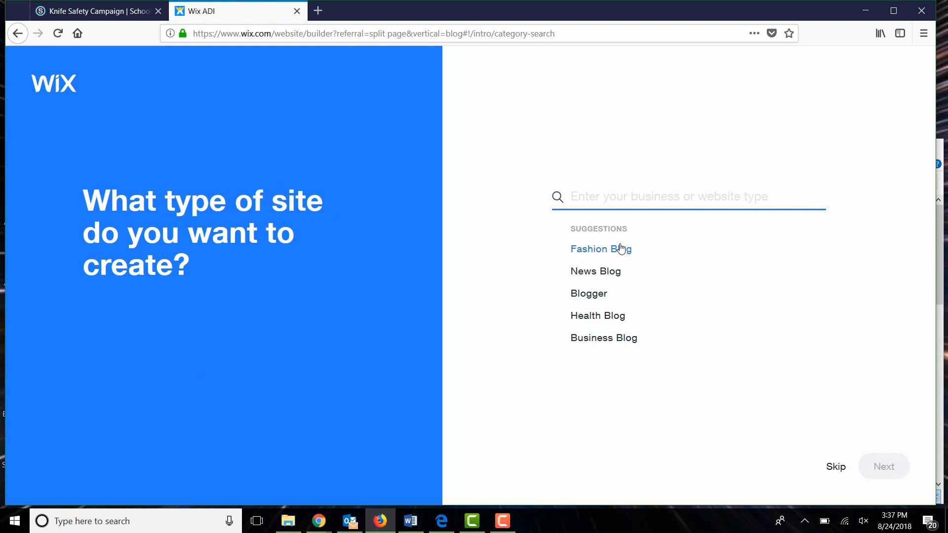
pyautogui.write('Culin')
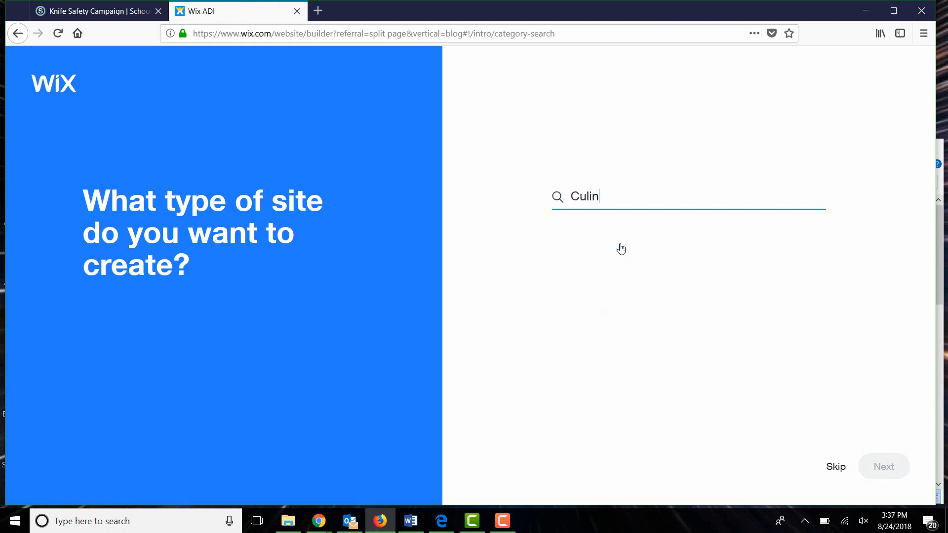
pyautogui.write('ary Blog')
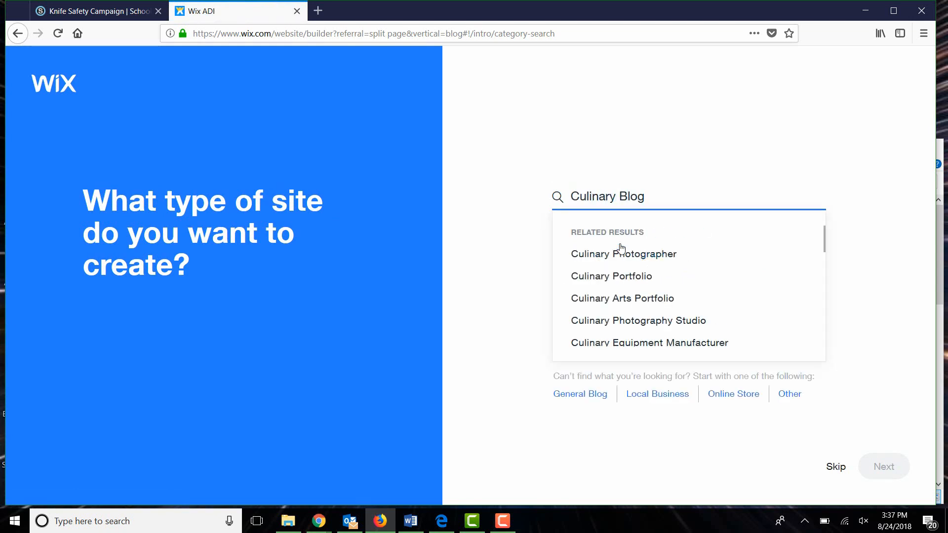
pyautogui.click(643, 277)
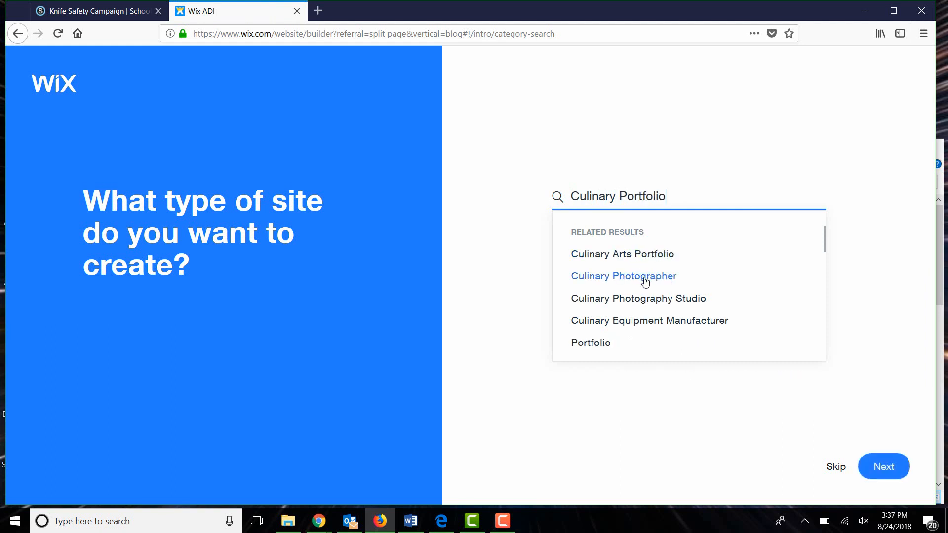
pyautogui.click(639, 257)
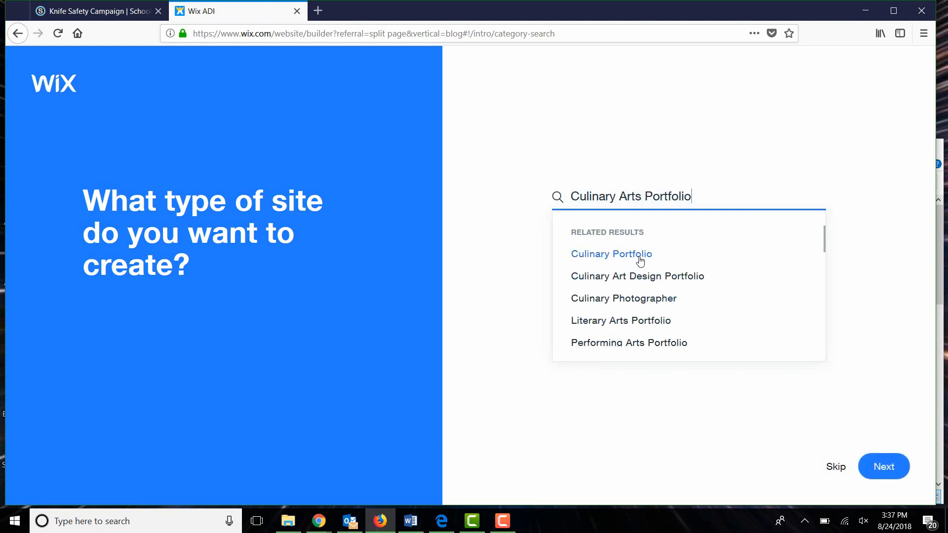
pyautogui.click(882, 474)
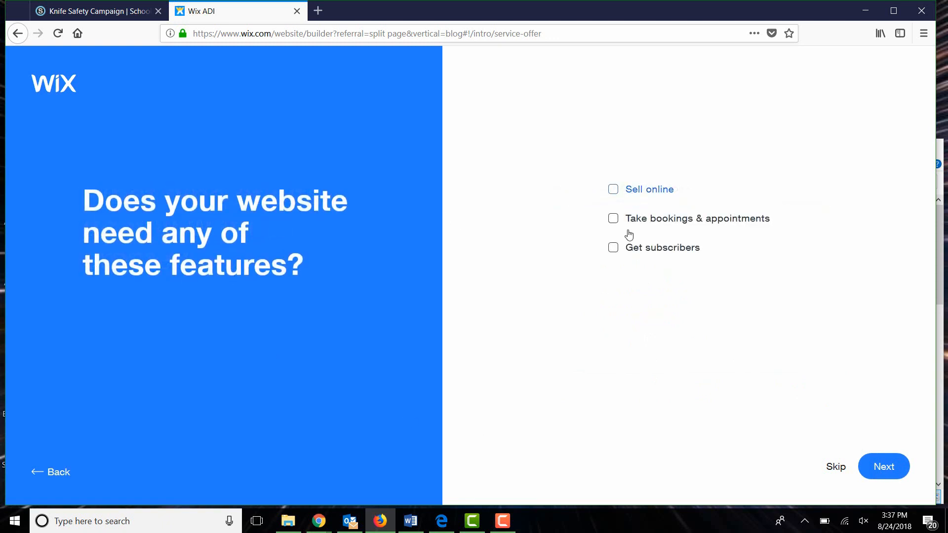
pyautogui.click(872, 464)
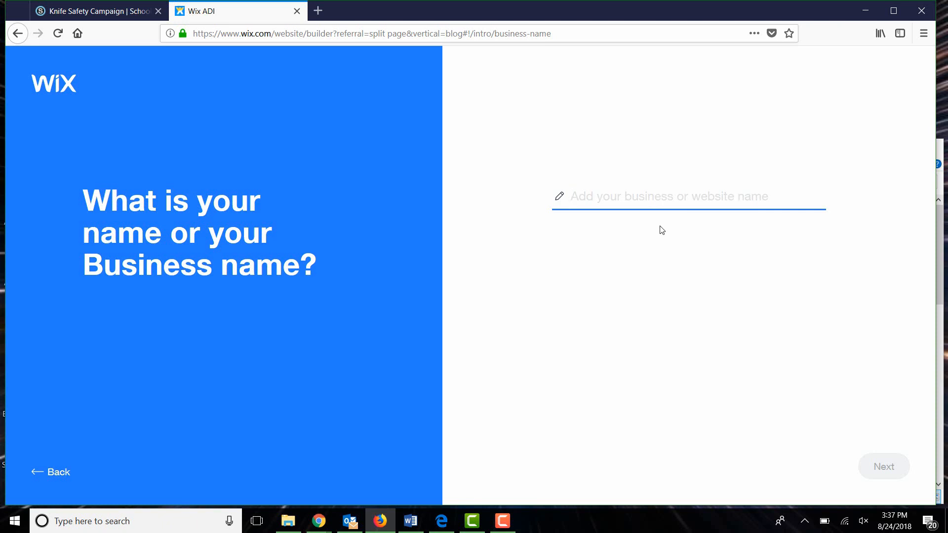
pyautogui.write('Happpy')
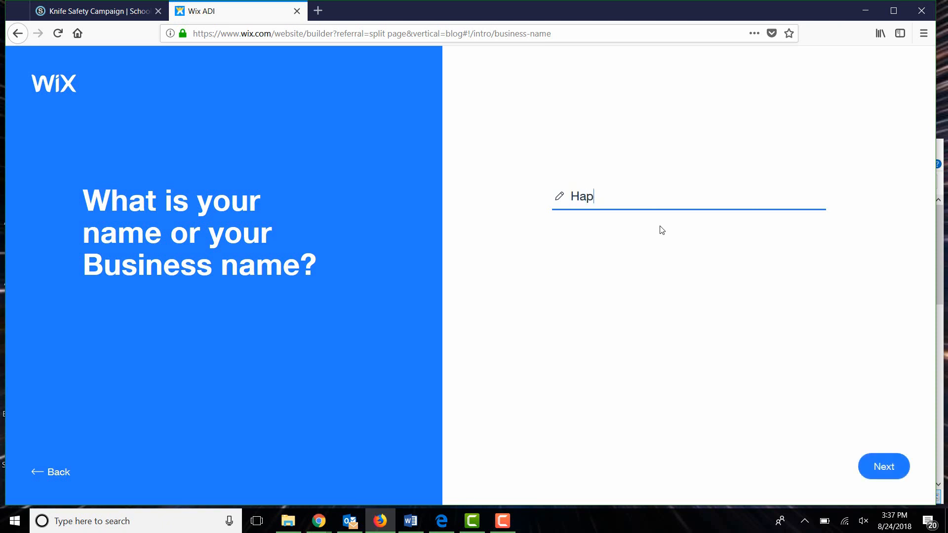
pyautogui.press('BackSpace')
pyautogui.press('BackSpace')
pyautogui.write('y Day')
pyautogui.press('BackSpace')
pyautogui.press('BackSpace')
pyautogui.press('BackSpace')
pyautogui.press('BackSpace')
pyautogui.press('BackSpace')
pyautogui.press('BackSpace')
pyautogui.press('BackSpace')
pyautogui.press('BackSpace')
pyautogui.press('BackSpace')
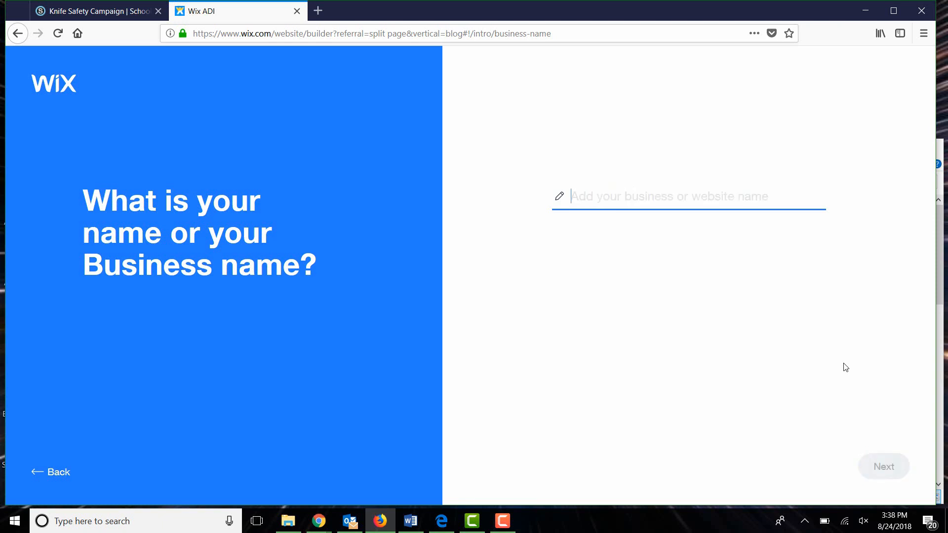
# Name the website Culinary Blog and skip the business location
pyautogui.write('Culinary')
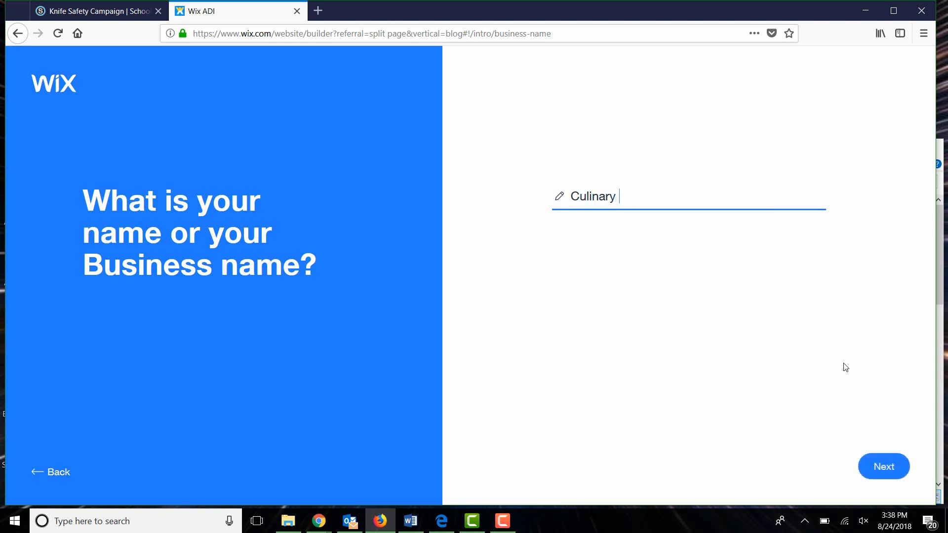
pyautogui.write(' Blog')
pyautogui.click(896, 474)
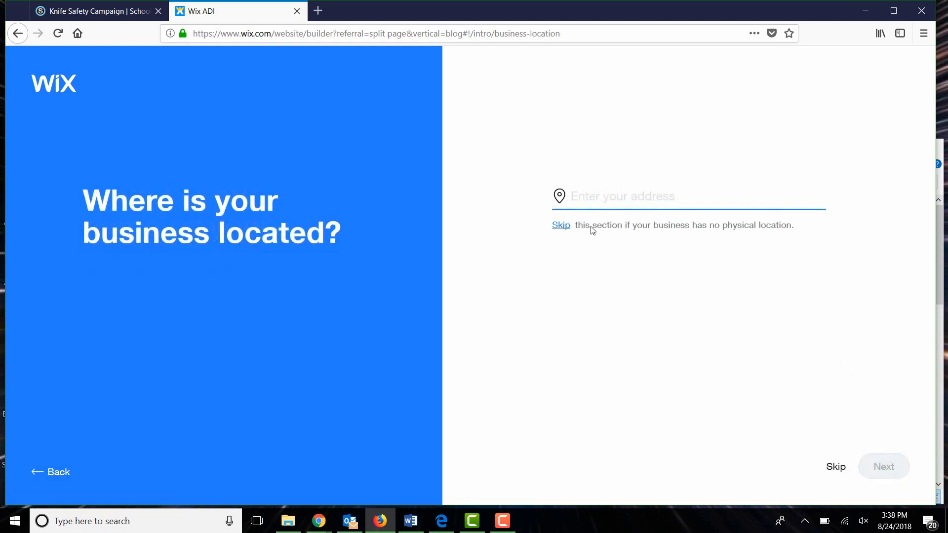
pyautogui.click(558, 227)
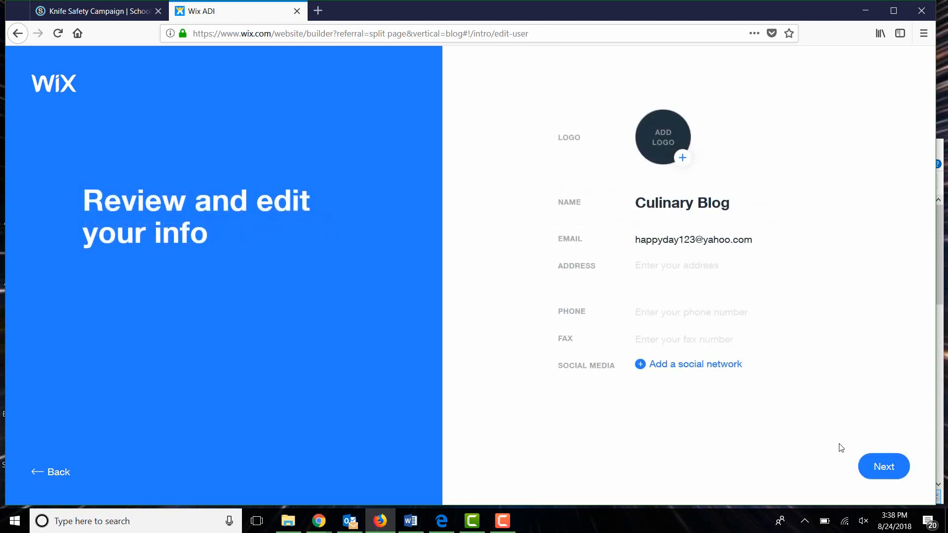
# Start adding a logo and look through the Desktop, Saved Pictures and Camera Roll folders for an image
pyautogui.click(683, 159)
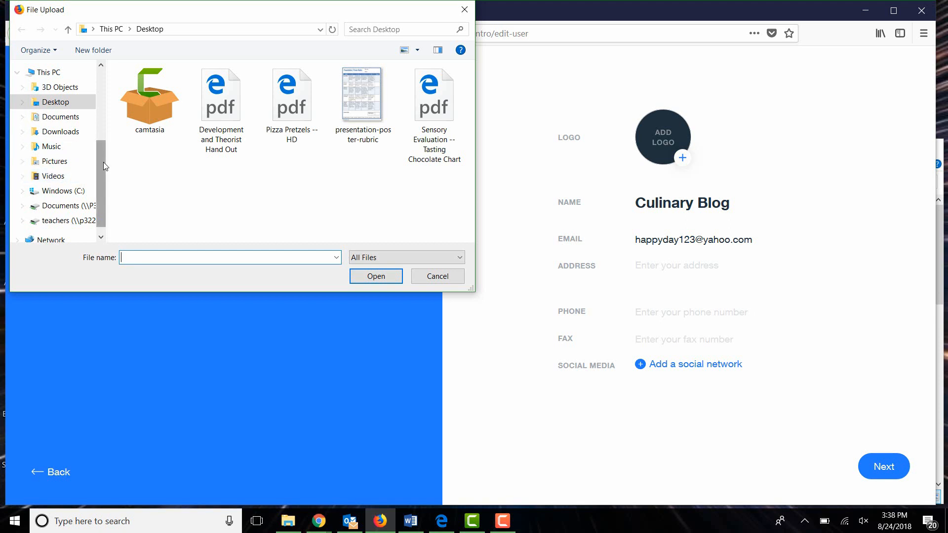
pyautogui.scroll(-1, 103, 162)
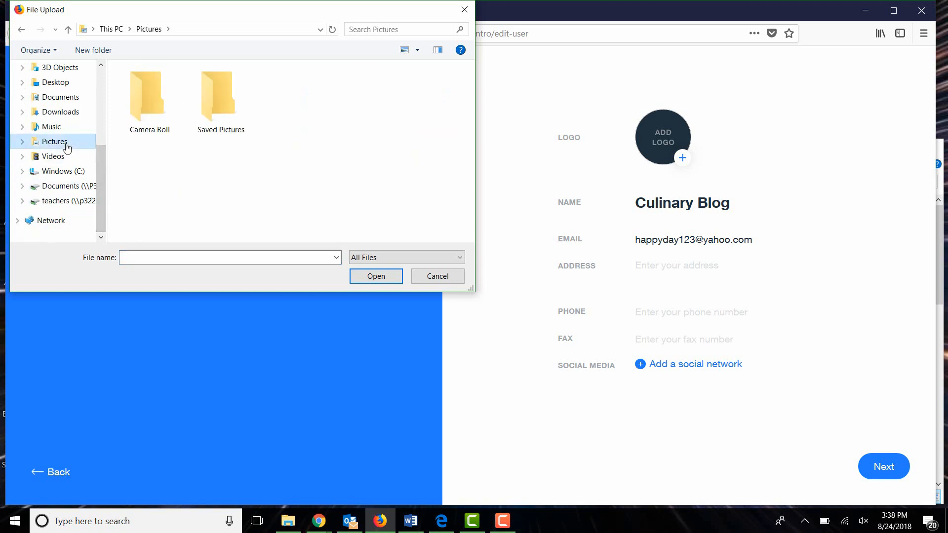
pyautogui.click(240, 106)
pyautogui.doubleClick(242, 109)
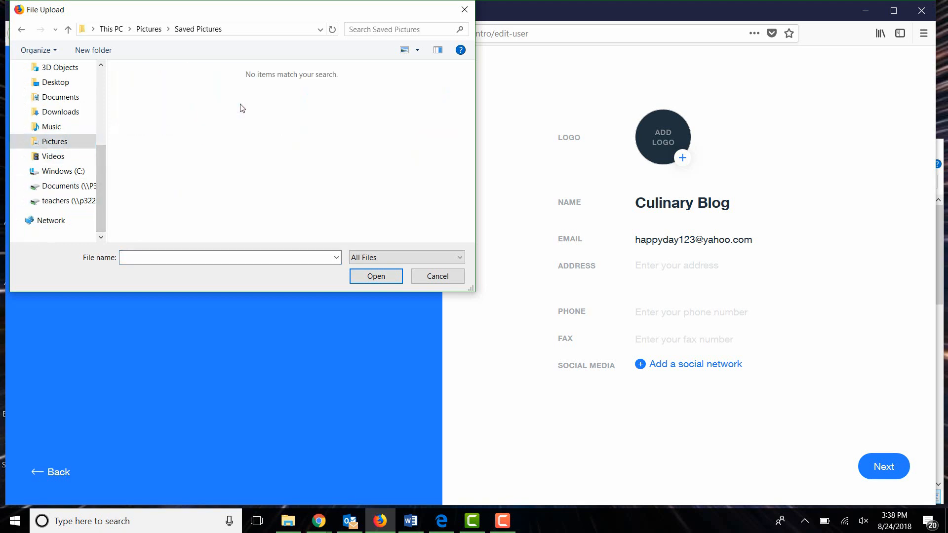
pyautogui.click(61, 87)
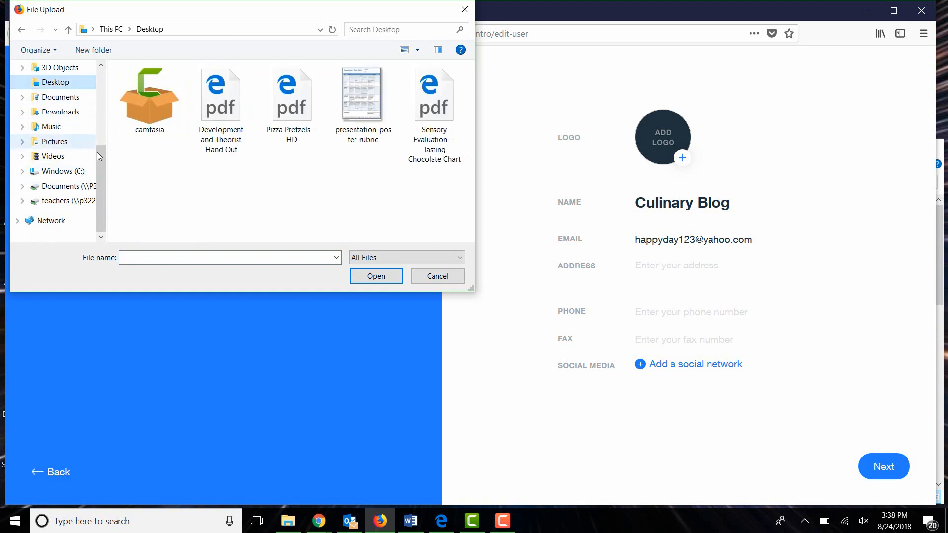
pyautogui.moveTo(97, 152); pyautogui.dragTo(98, 99)
pyautogui.click(64, 99)
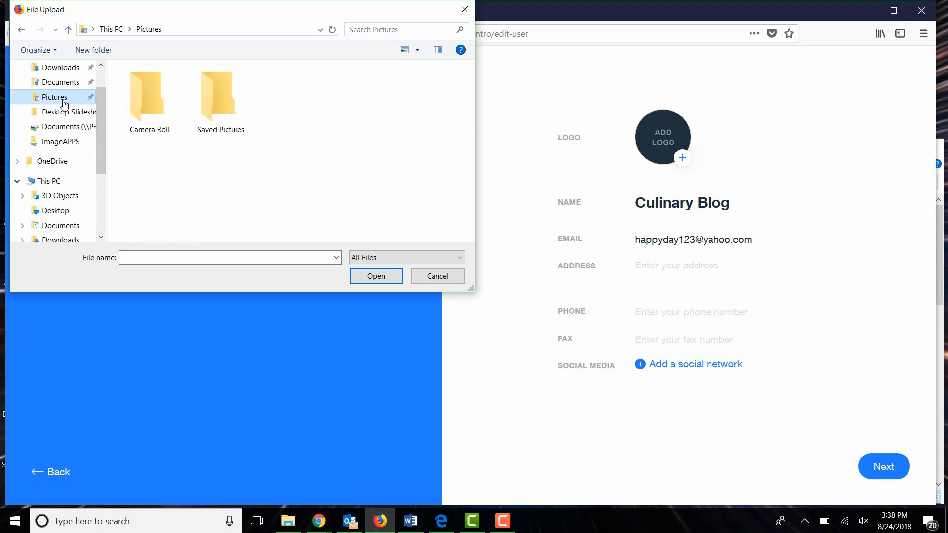
pyautogui.doubleClick(226, 106)
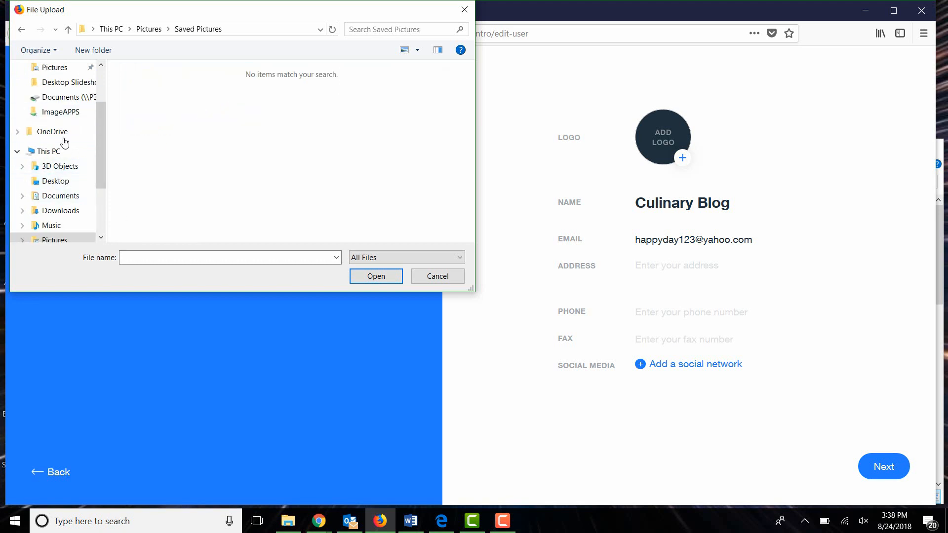
pyautogui.click(65, 67)
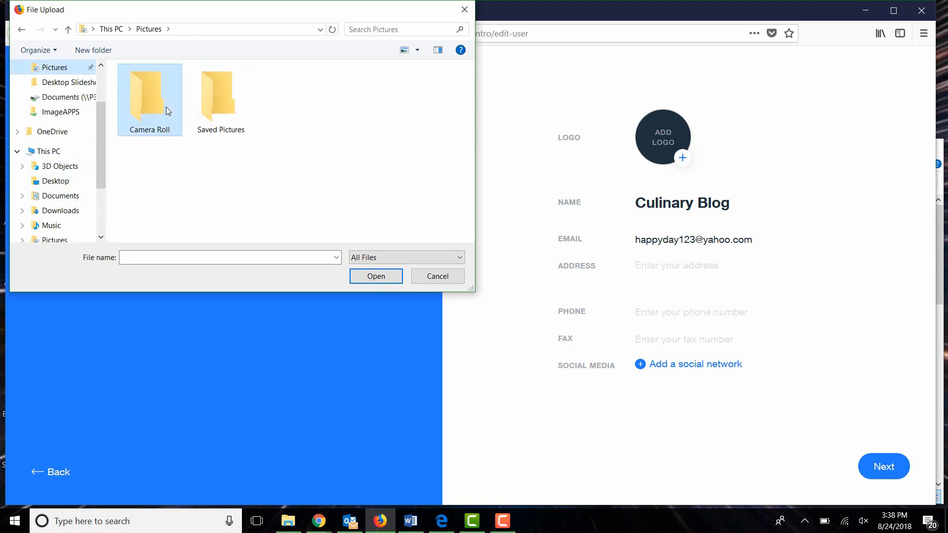
pyautogui.doubleClick(167, 108)
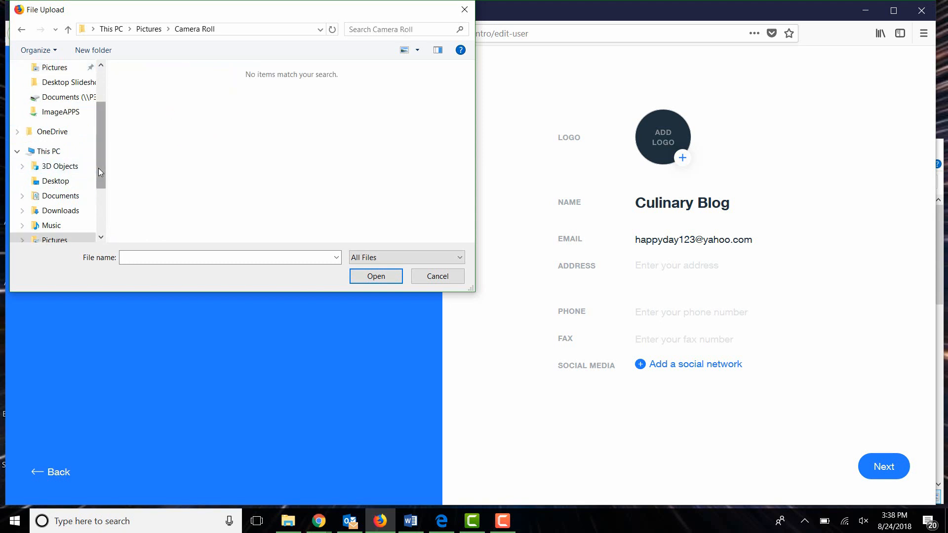
# Upload the Kitchen image from the Downloads folder as the logo and continue past the site info review
pyautogui.scroll(-1, 79, 167)
pyautogui.click(81, 166)
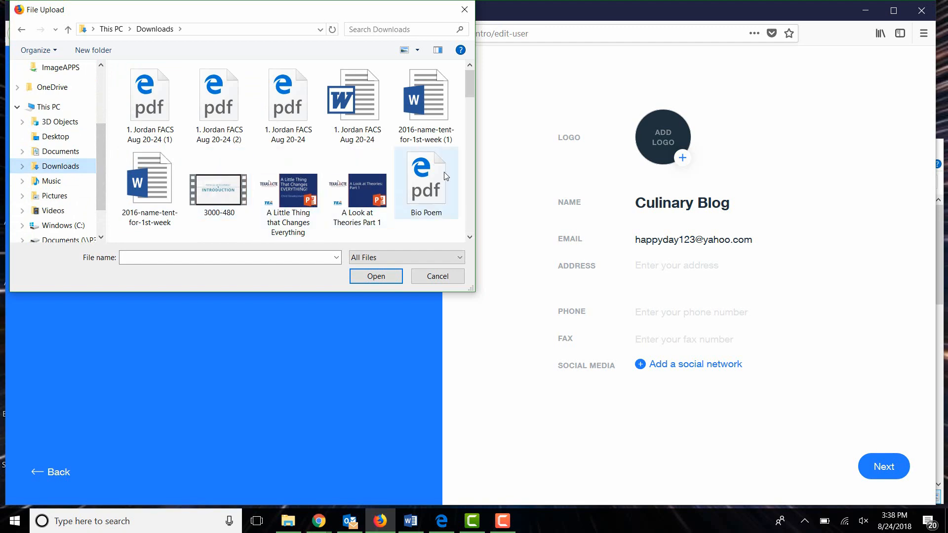
pyautogui.click(469, 166)
pyautogui.scroll(-5, 469, 166)
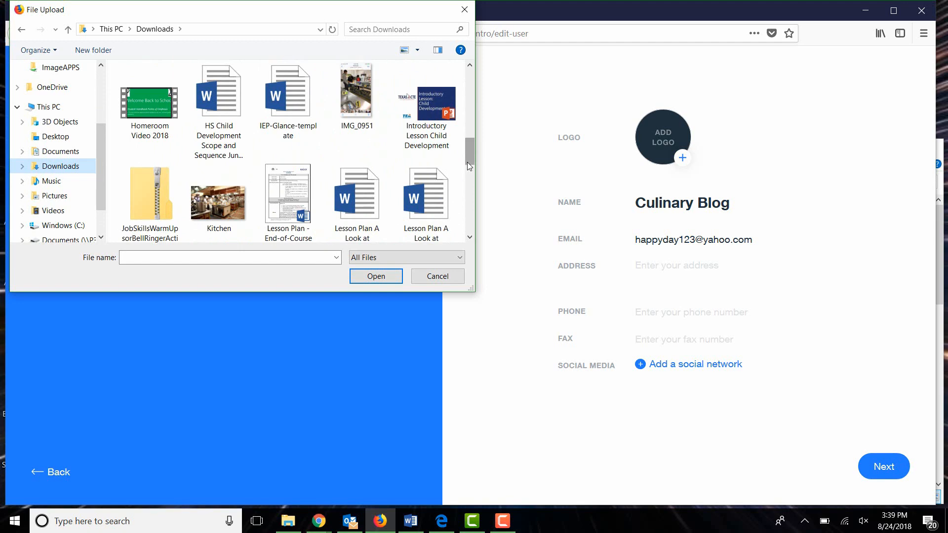
pyautogui.scroll(-1, 469, 170)
pyautogui.click(219, 119)
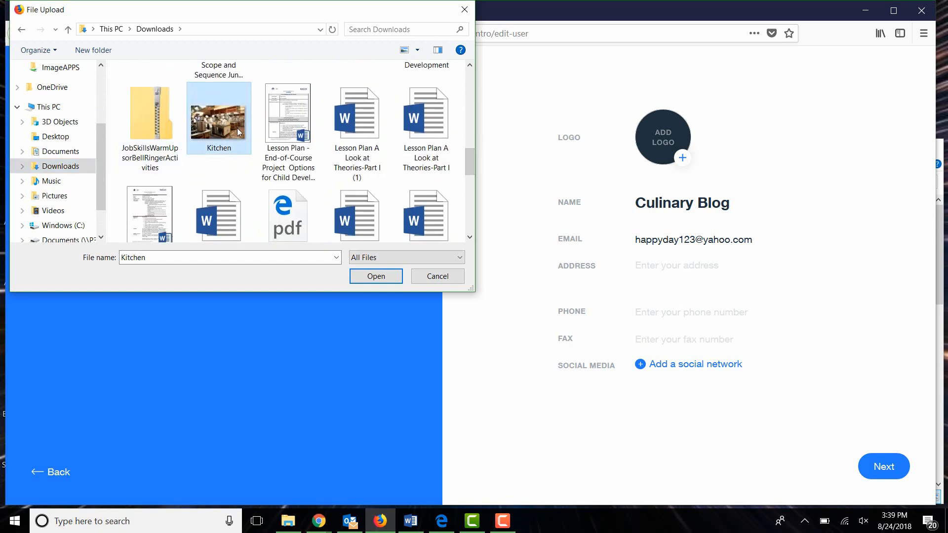
pyautogui.click(394, 279)
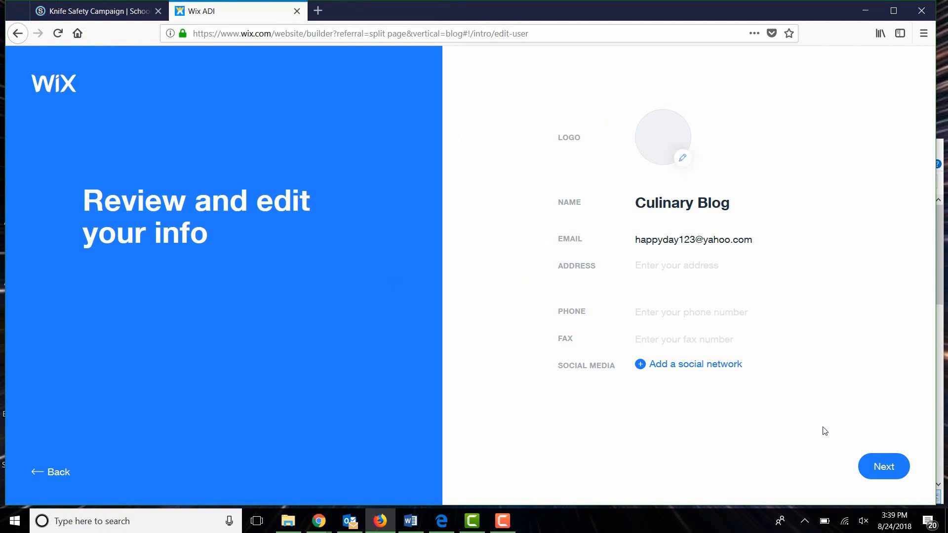
pyautogui.click(876, 467)
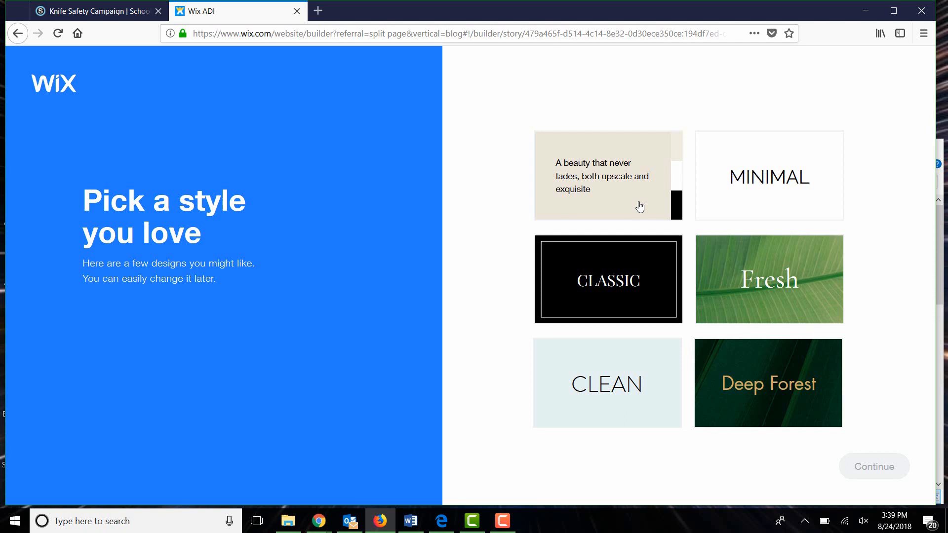
# Choose the Clean style, create a color palette from the logo, and use its colors for the website
pyautogui.click(645, 395)
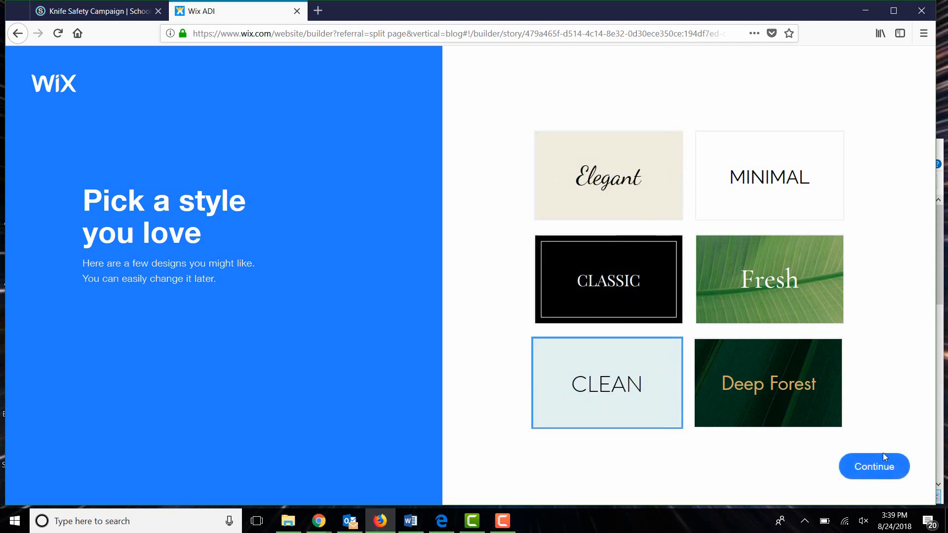
pyautogui.click(884, 465)
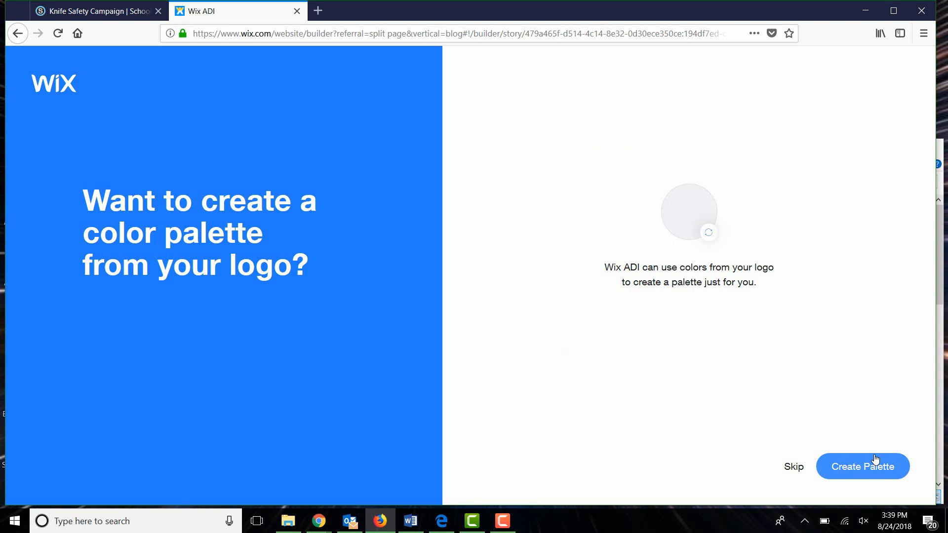
pyautogui.click(847, 463)
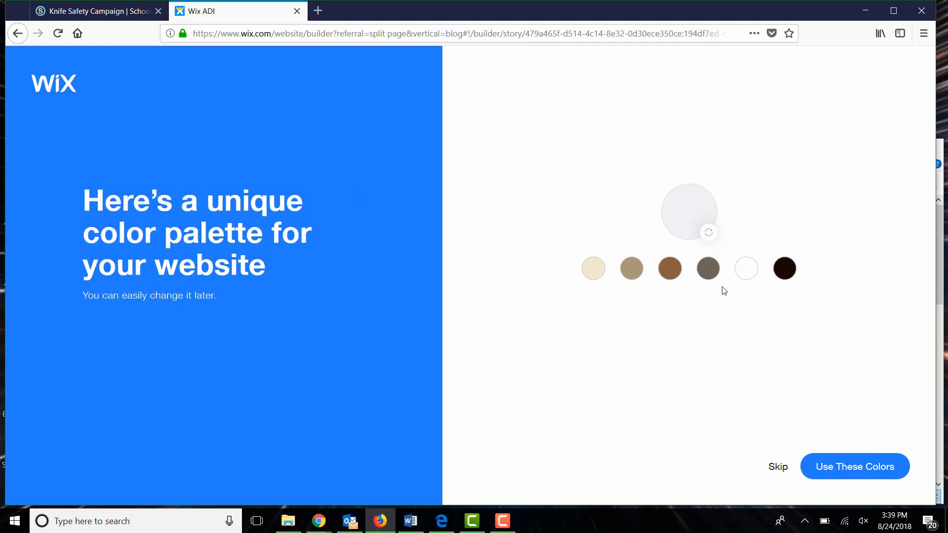
pyautogui.click(840, 483)
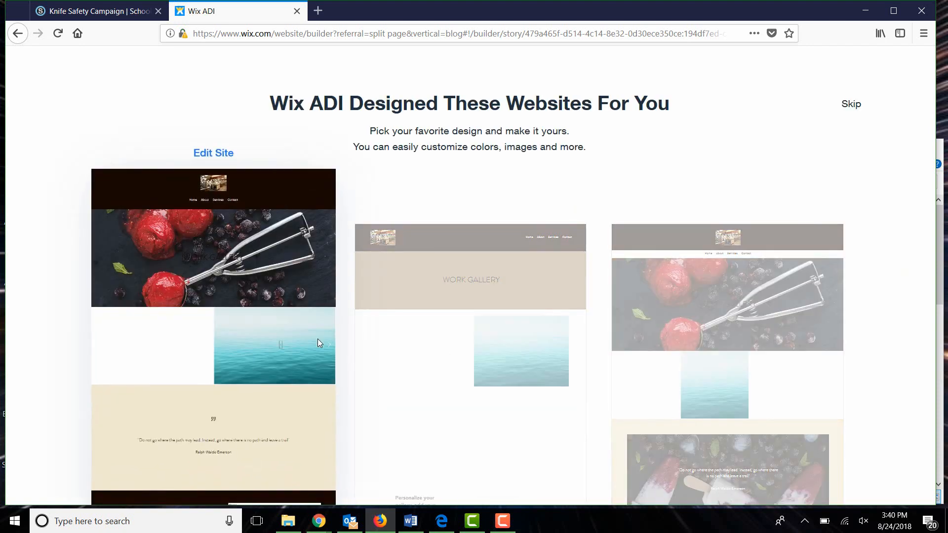
# Choose the website design with the Work Gallery heading from the suggested designs
pyautogui.moveTo(431, 401)
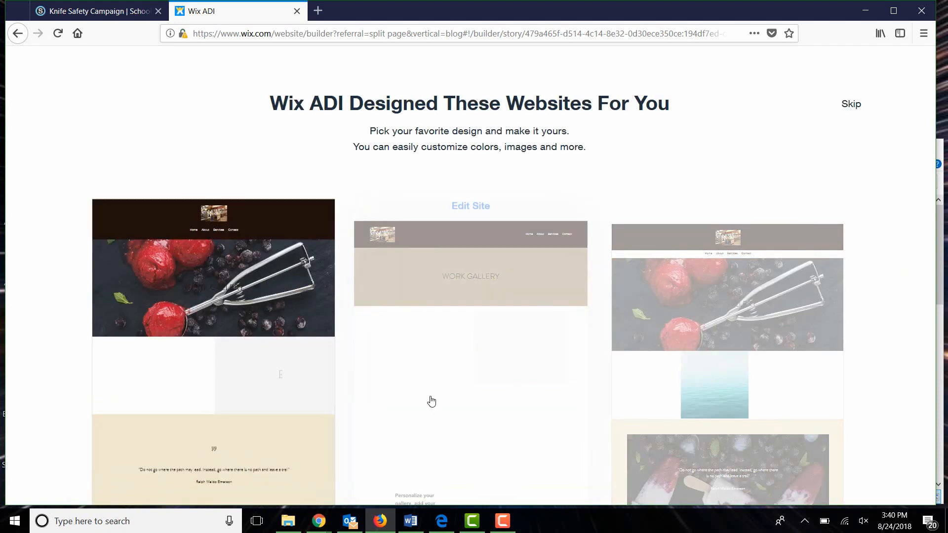
pyautogui.click(479, 390)
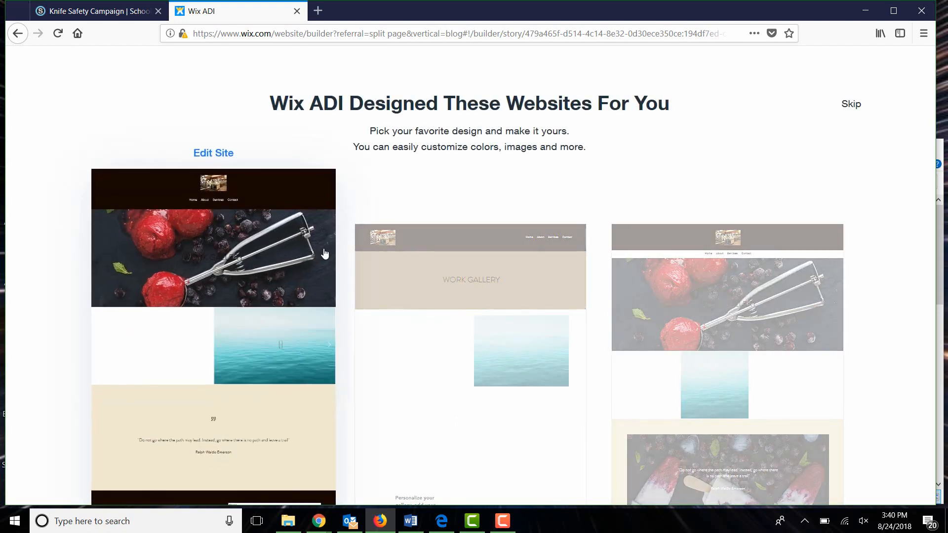
pyautogui.click(325, 254)
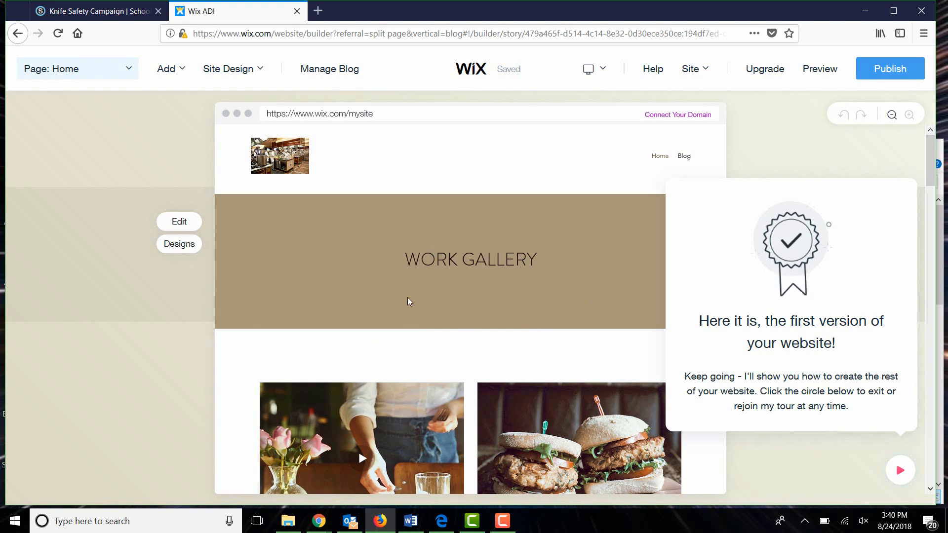
# Open the site's page list, start adding a page, and view the designs for an About page
pyautogui.click(129, 75)
pyautogui.click(130, 72)
pyautogui.click(130, 72)
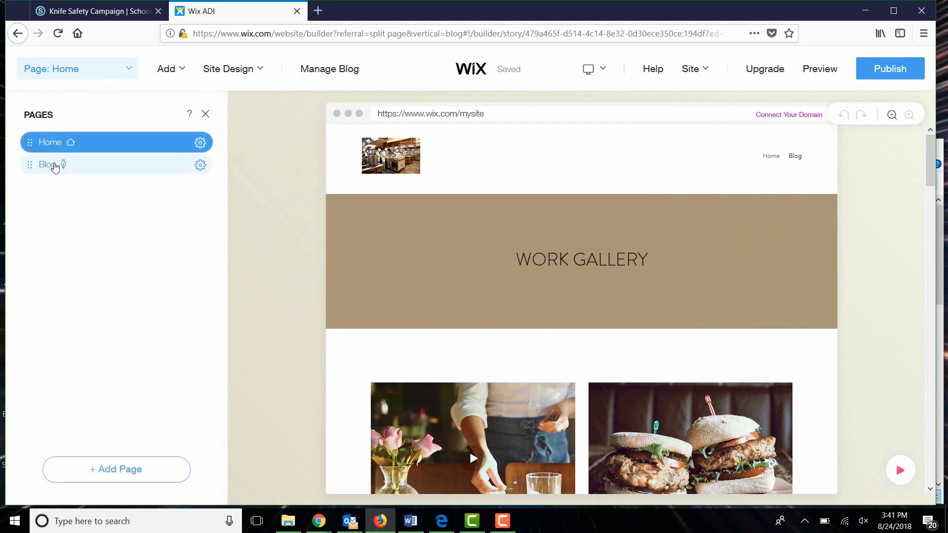
pyautogui.click(99, 470)
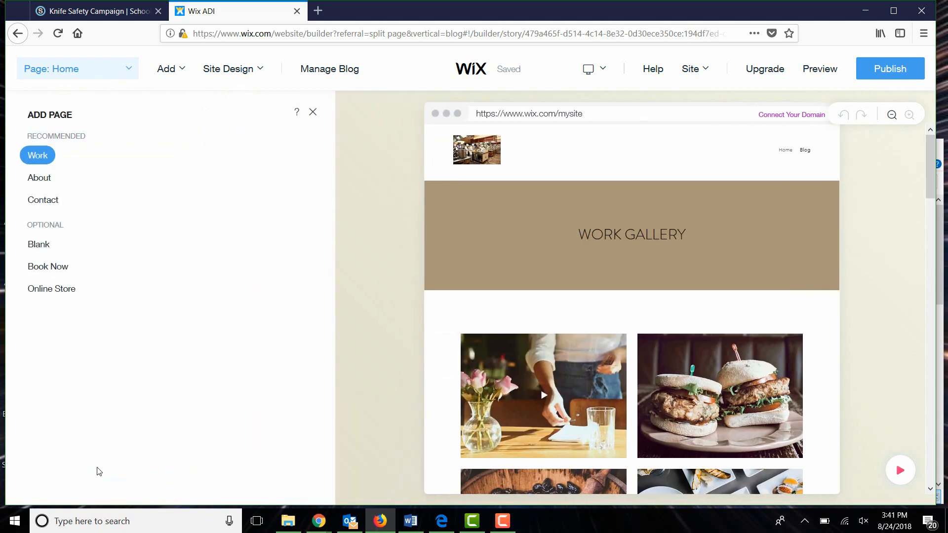
pyautogui.click(40, 179)
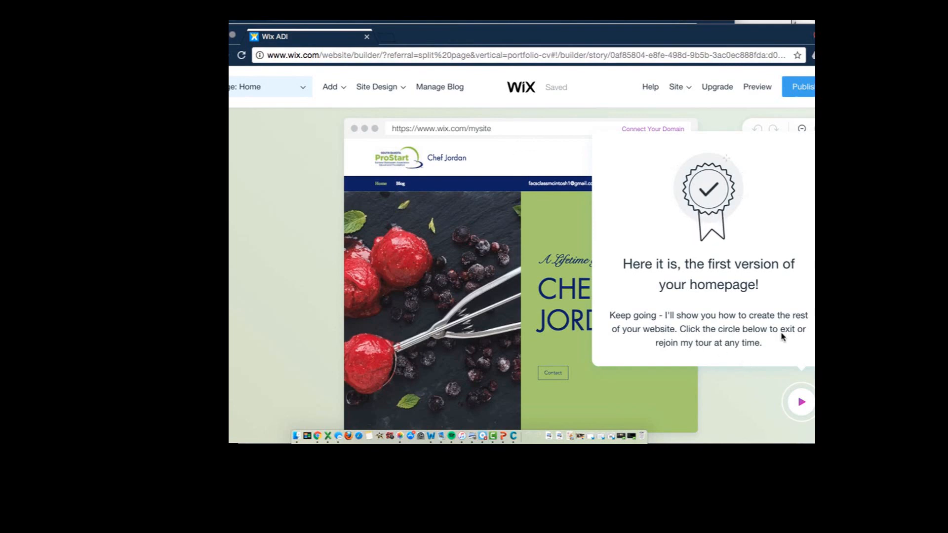
# Open the guided tour, skip Preview Your Site, Change Website Design and Change Website Colors, and close the tour
pyautogui.click(800, 399)
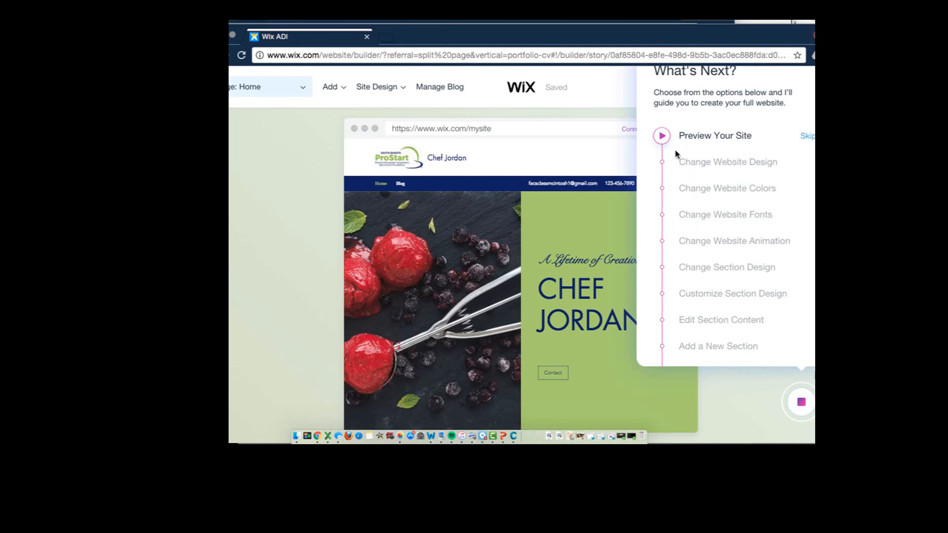
pyautogui.click(808, 136)
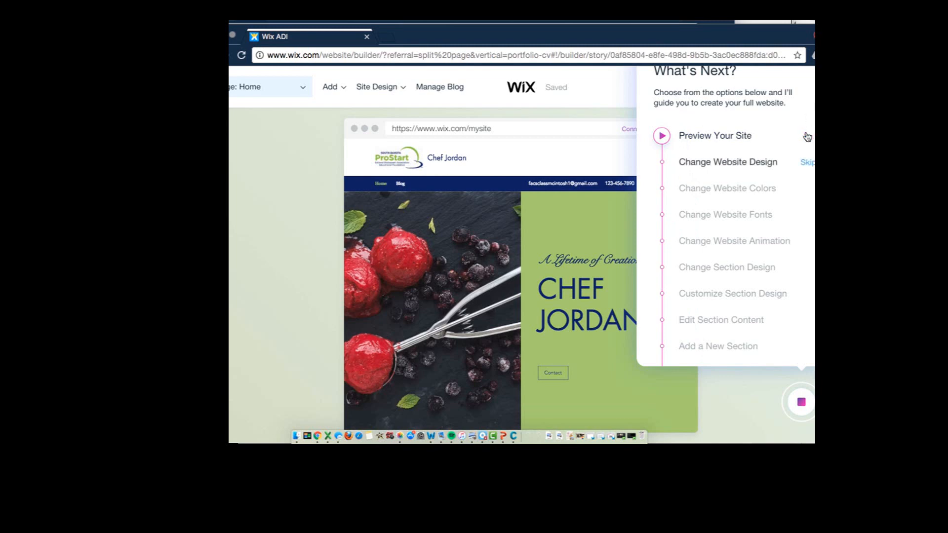
pyautogui.click(810, 165)
pyautogui.click(808, 192)
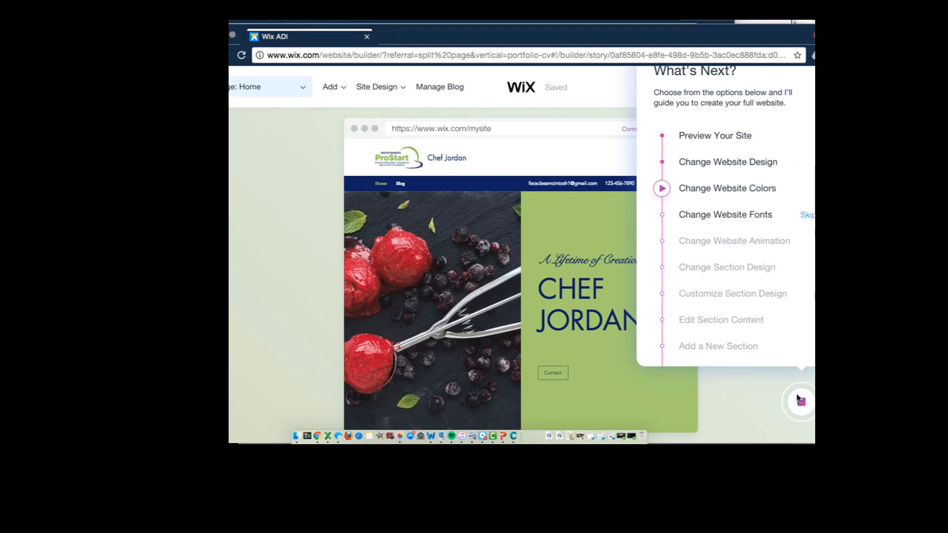
pyautogui.click(800, 402)
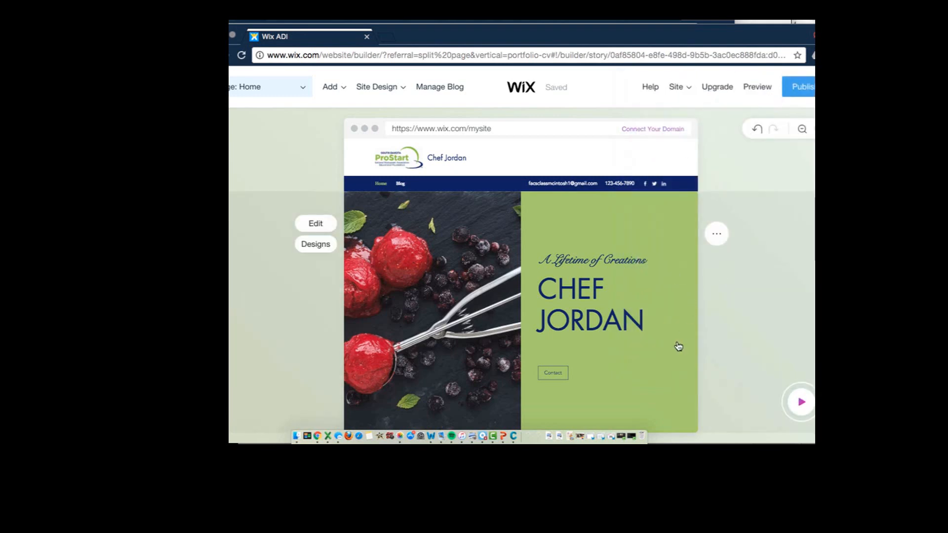
# Look through the homepage's header section and the gallery of images, video and text below it
pyautogui.scroll(-5, 679, 346)
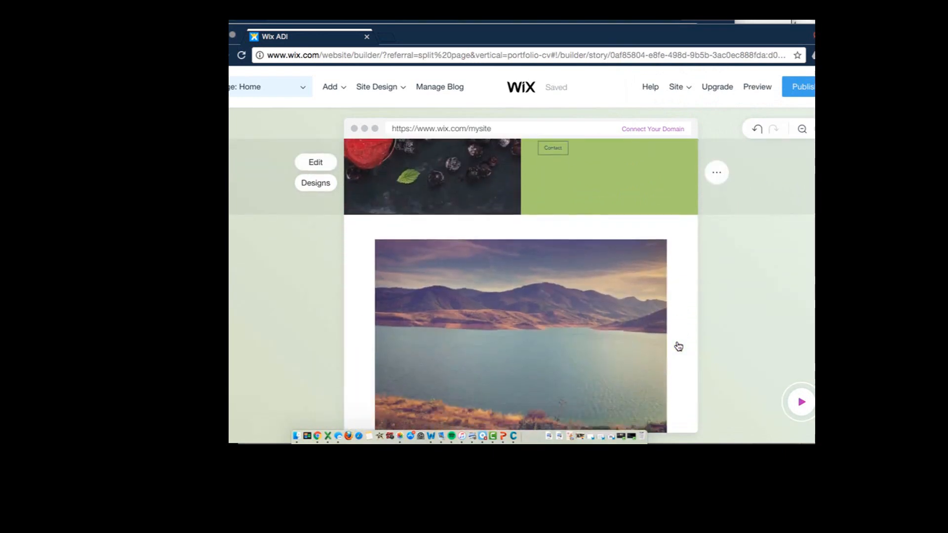
pyautogui.scroll(-10, 679, 346)
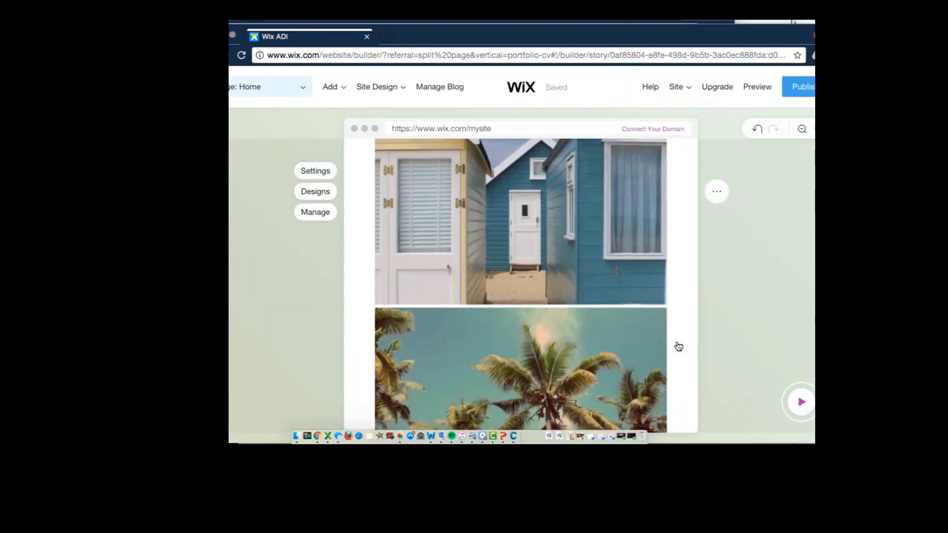
pyautogui.scroll(15, 679, 346)
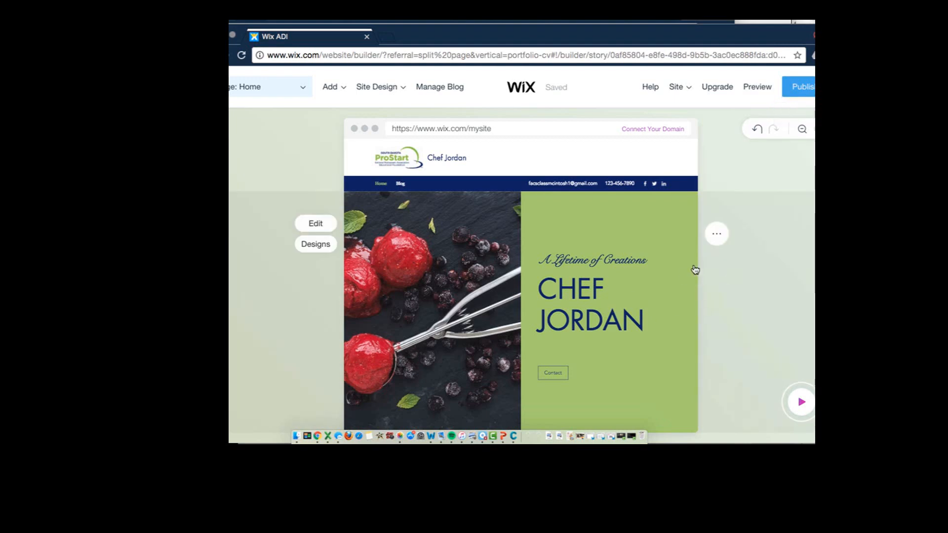
pyautogui.scroll(-5, 474, 303)
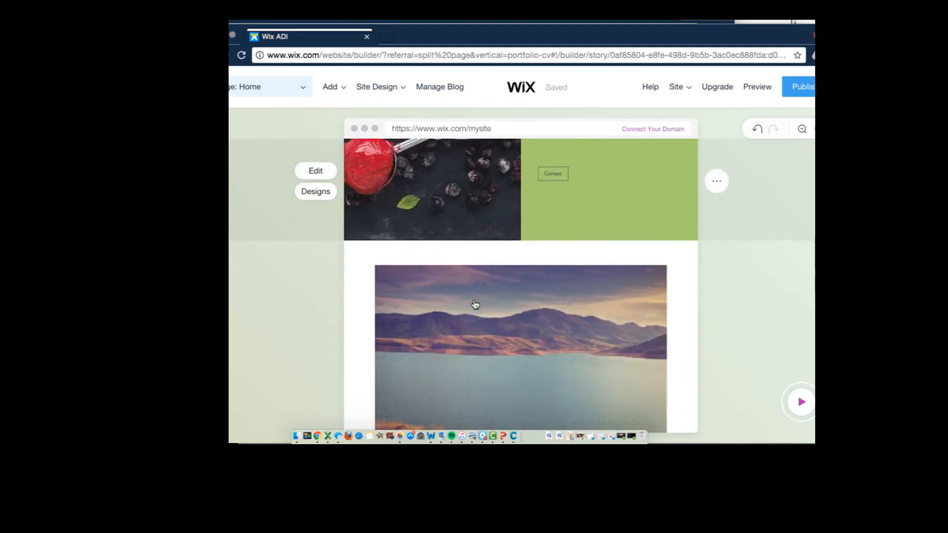
pyautogui.scroll(3, 474, 304)
pyautogui.scroll(-5, 475, 305)
pyautogui.scroll(-8, 475, 304)
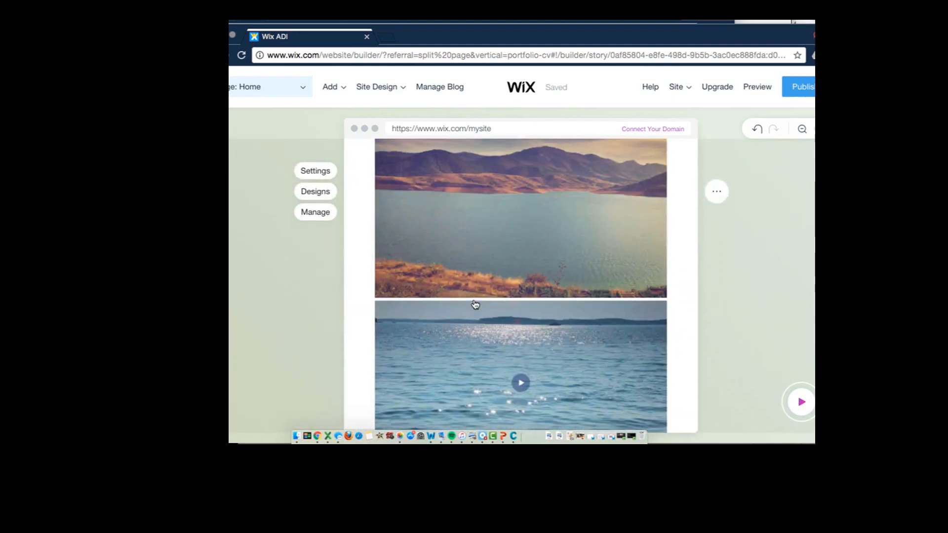
pyautogui.scroll(-3, 476, 305)
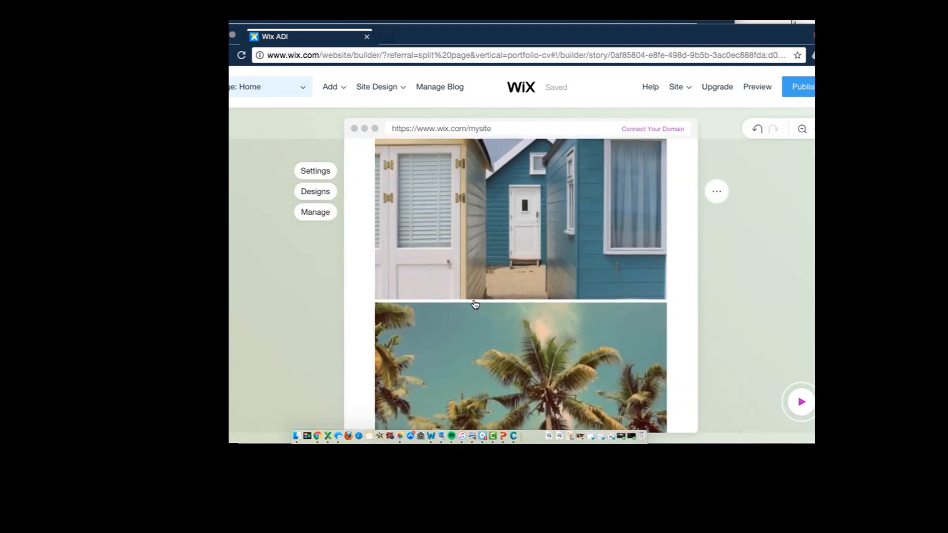
pyautogui.scroll(-8, 475, 304)
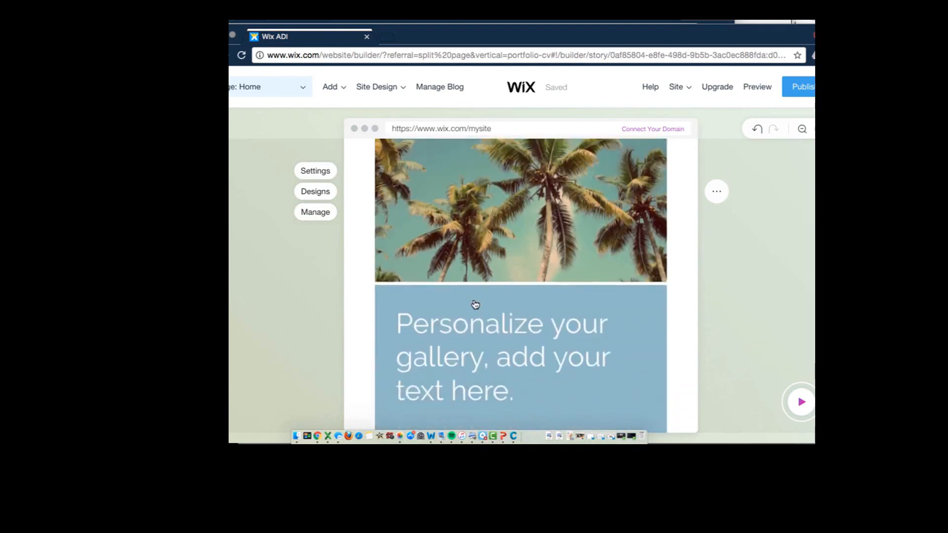
pyautogui.scroll(10, 475, 304)
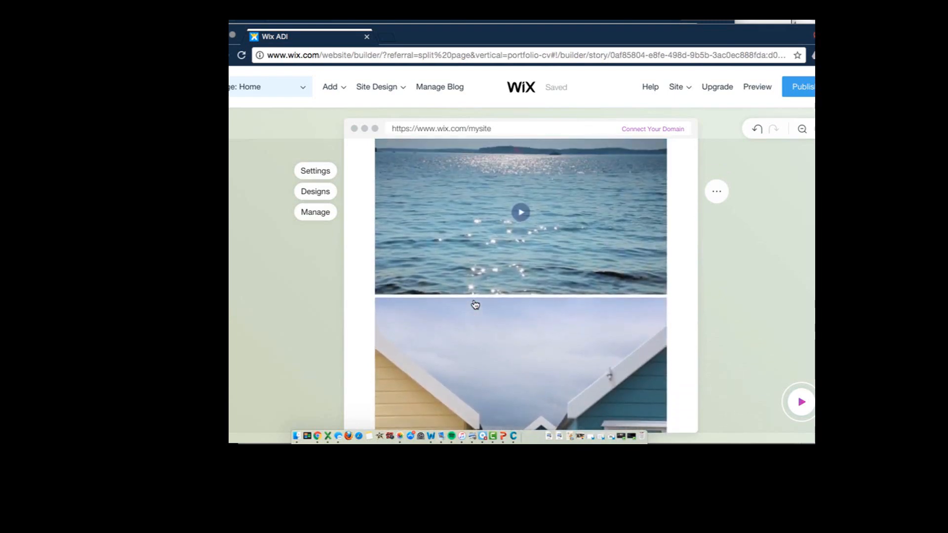
# Add an About page using the About Me design with the food image gallery, and dismiss the congratulations message
pyautogui.scroll(8, 475, 305)
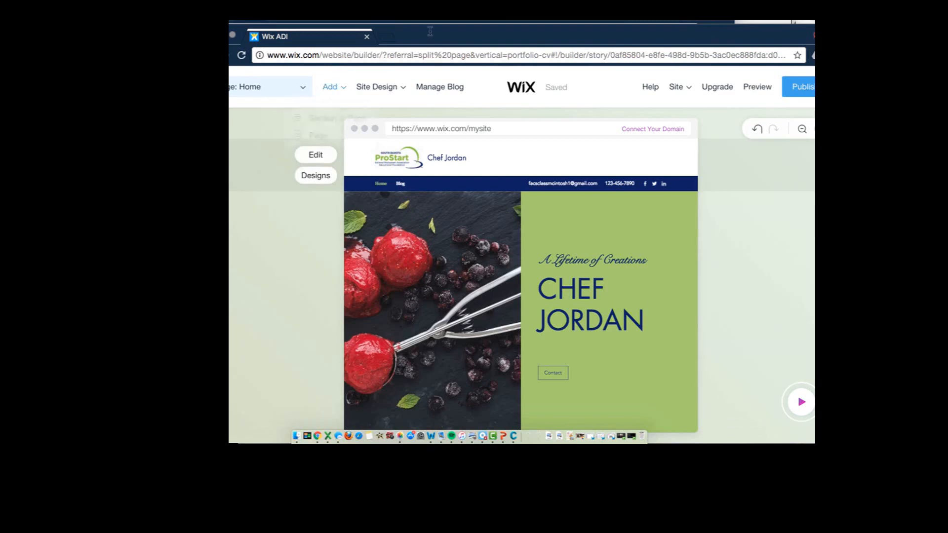
pyautogui.moveTo(434, 31); pyautogui.dragTo(460, 23)
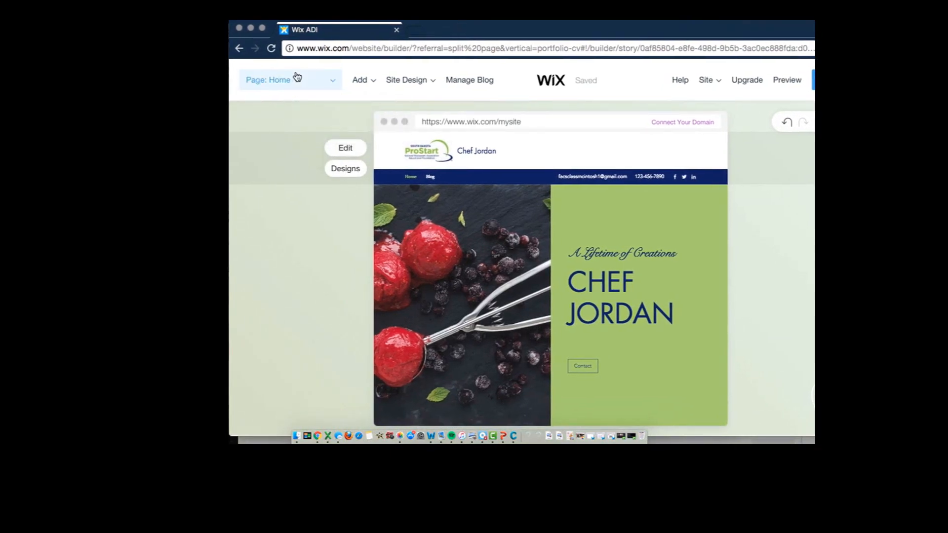
pyautogui.click(331, 87)
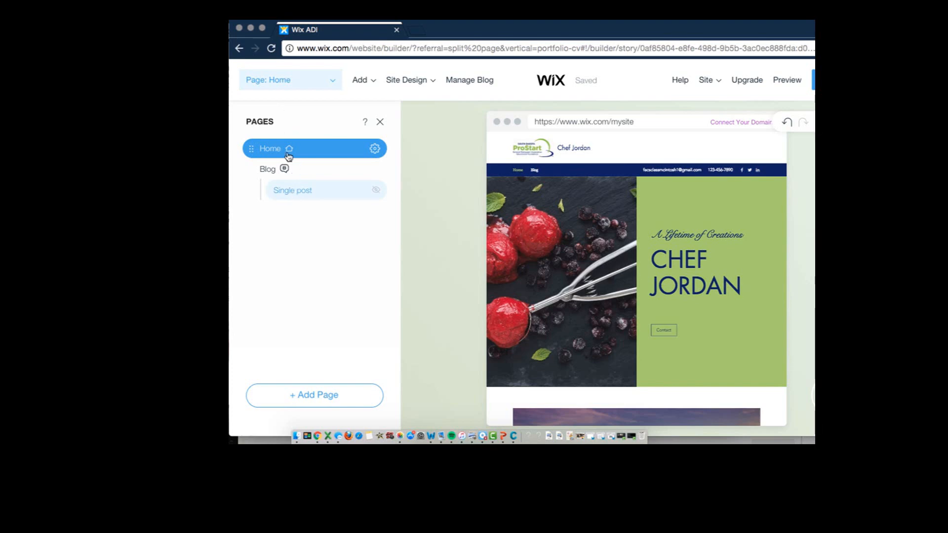
pyautogui.click(315, 397)
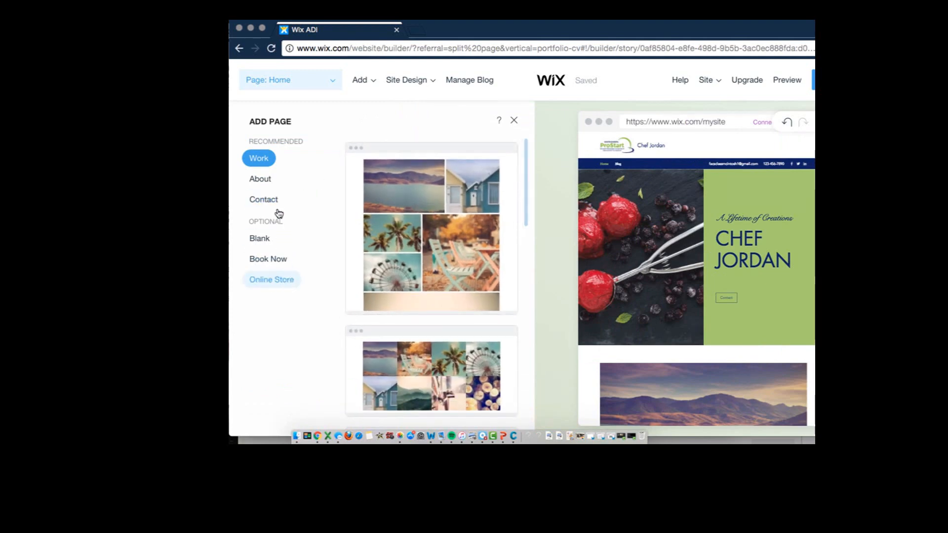
pyautogui.click(260, 178)
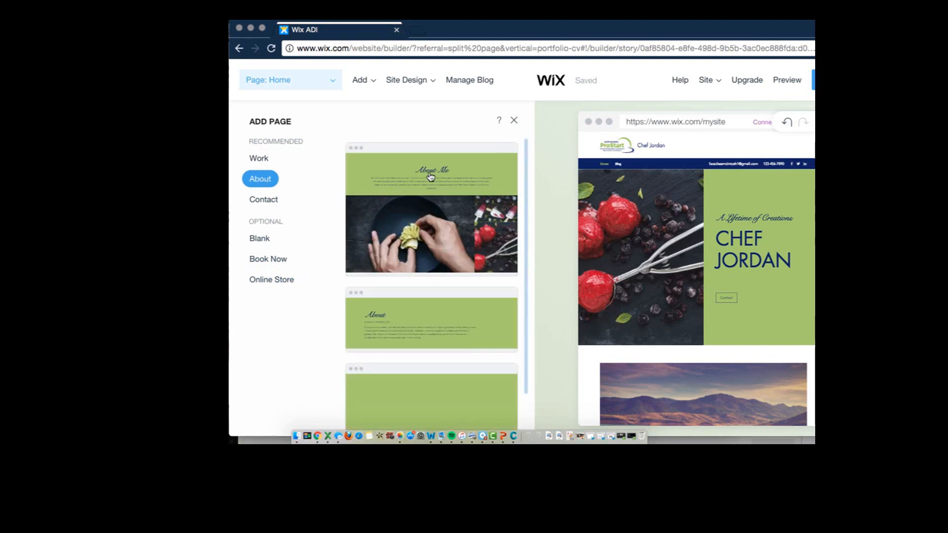
pyautogui.click(430, 170)
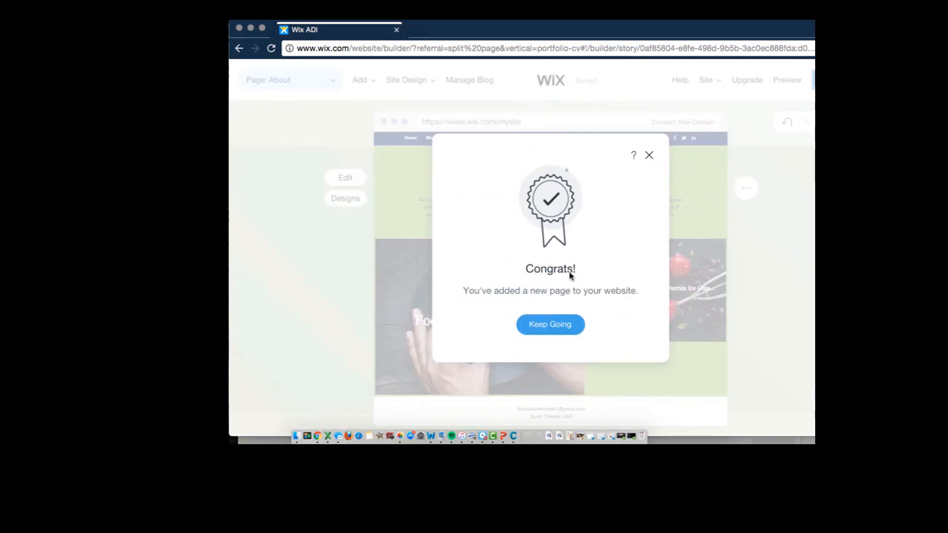
pyautogui.click(551, 327)
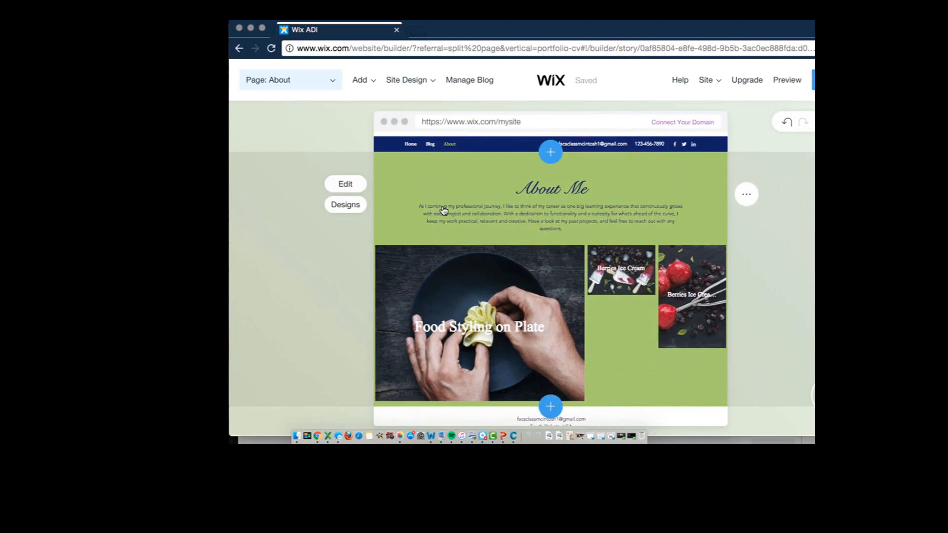
# Replace the About Me section's description with "Excerpt here." and, after a blank line, "Age"
pyautogui.click(443, 211)
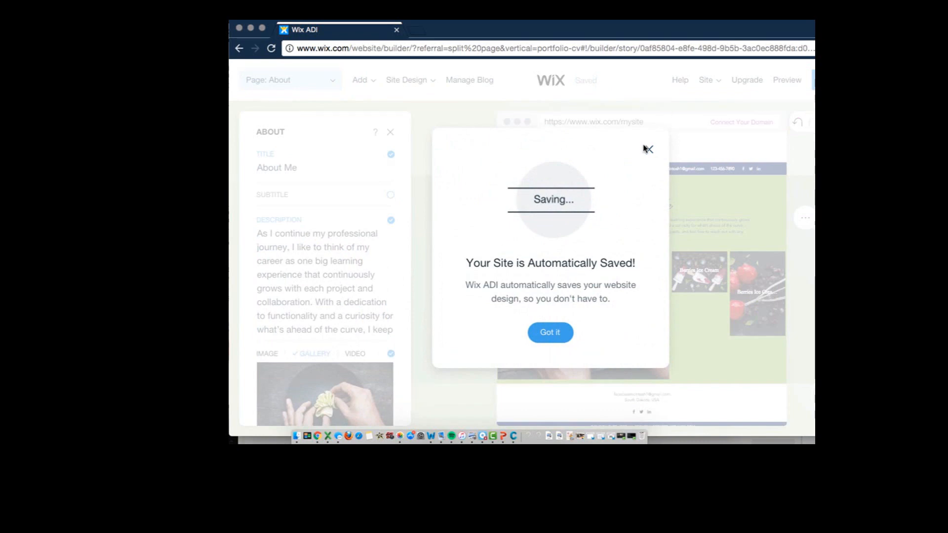
pyautogui.click(549, 332)
pyautogui.click(352, 241)
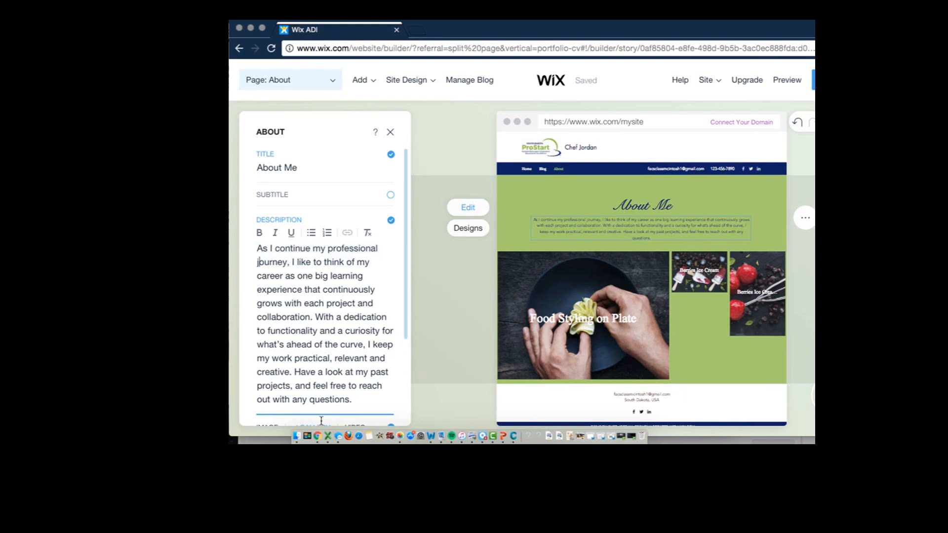
pyautogui.press('super+a')
pyautogui.press('Delete')
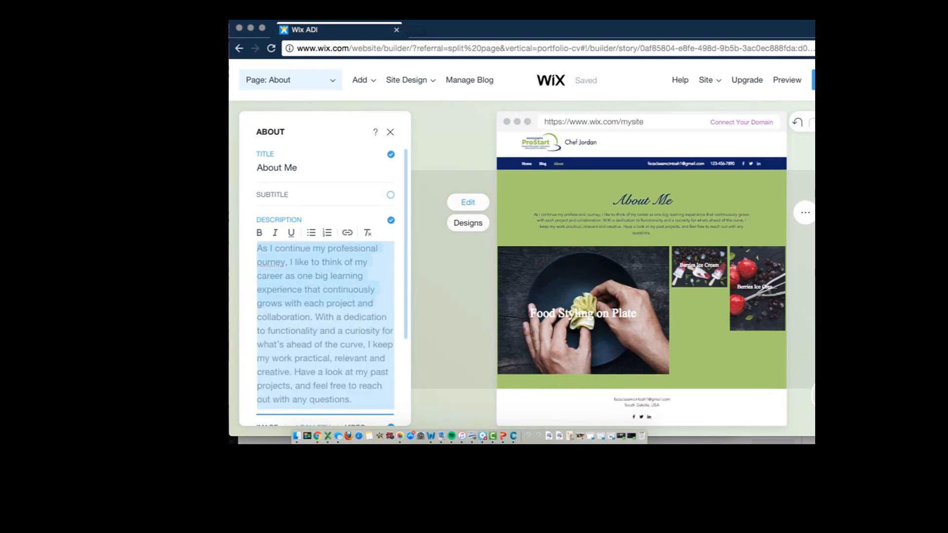
pyautogui.press('BackSpace')
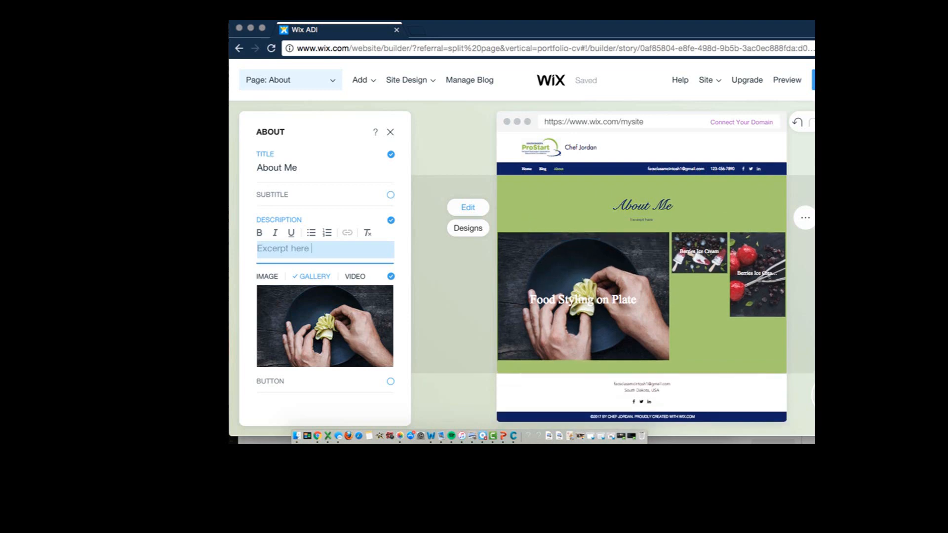
pyautogui.press('Return')
pyautogui.press('Return')
pyautogui.write('Age')
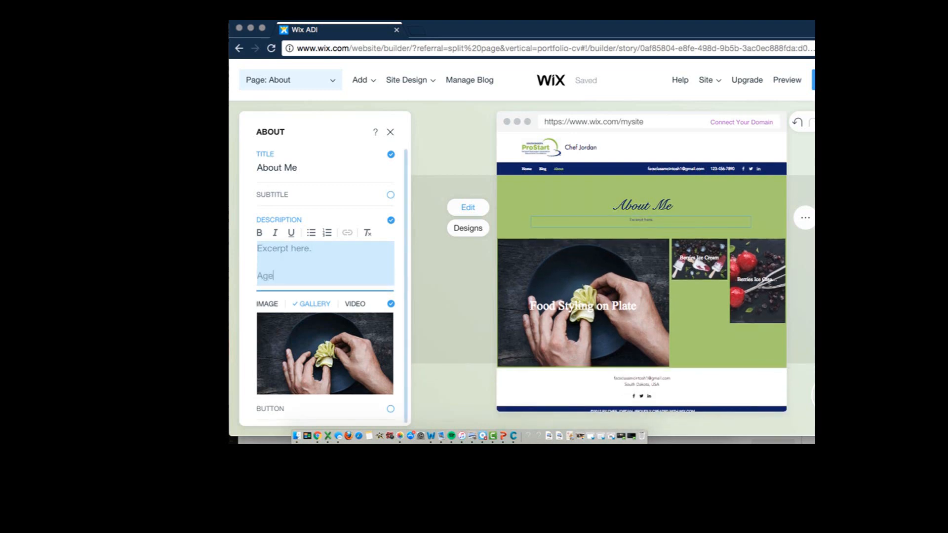
pyautogui.press('Return')
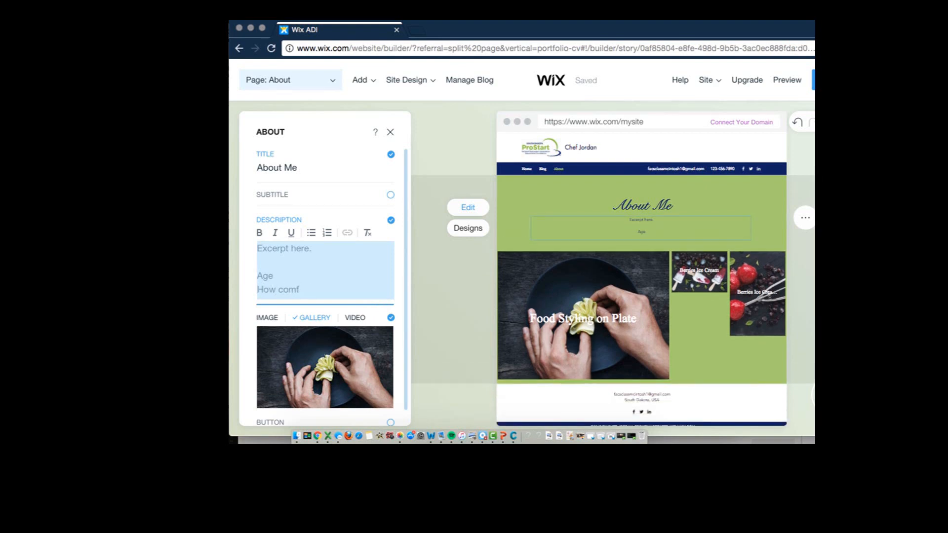
# Add the description line "How comfortable you feel in the kitchen at the the beginning of the semester and now at the halfway point."
pyautogui.write('How comfortable you fell')
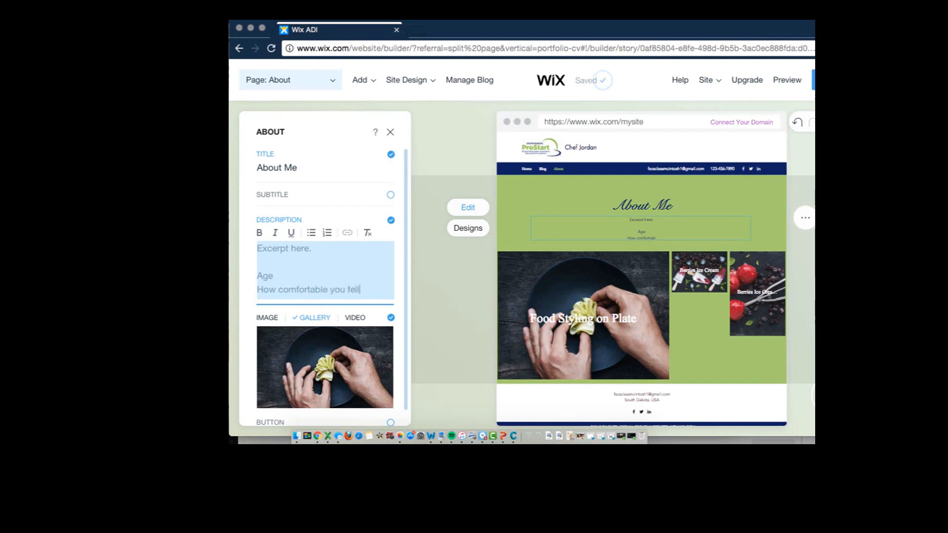
pyautogui.press('BackSpace')
pyautogui.press('BackSpace')
pyautogui.write('el in the kitchen at the the begi')
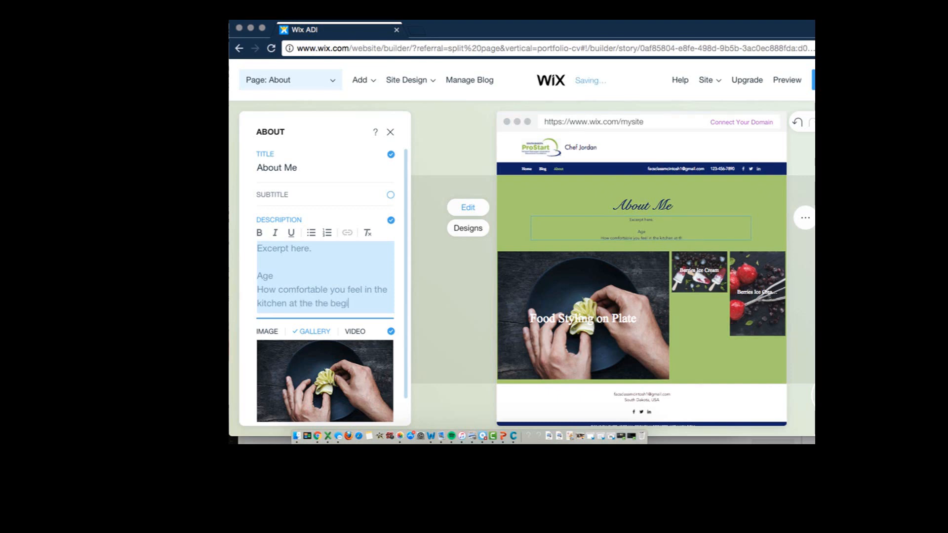
pyautogui.write('nning of the semester and now at t')
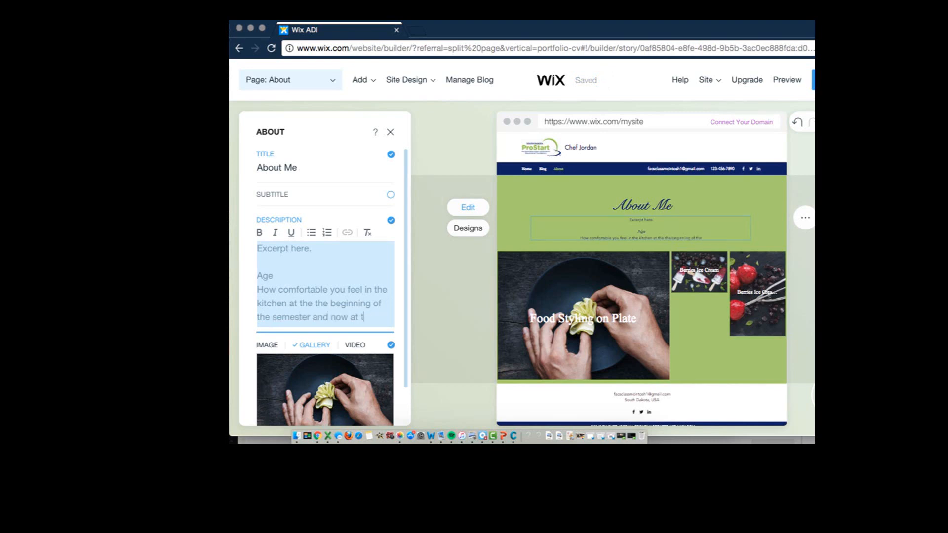
pyautogui.write('he halfway point.')
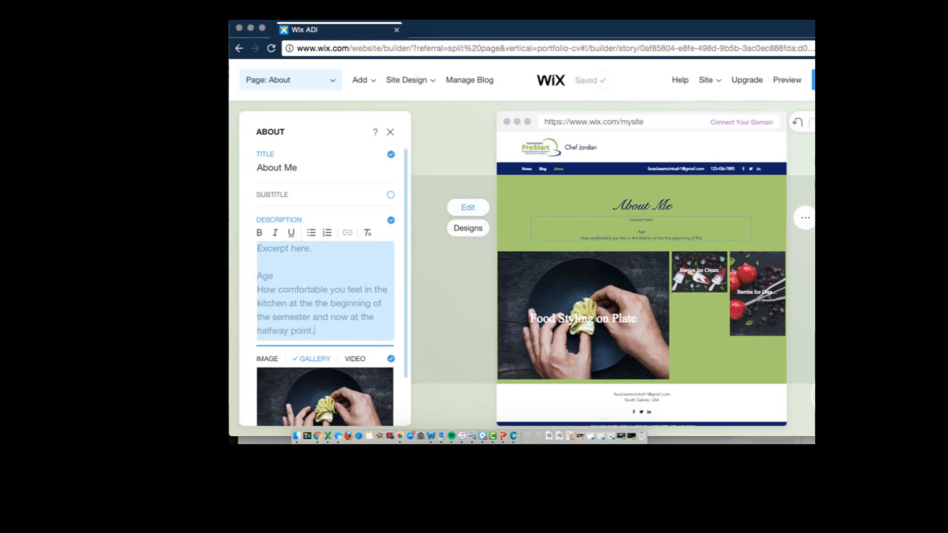
# Add the lines "Have you grown, if so how?" and "Have you become adventurous or made any labs for friends/family that was not during the assingment"
pyautogui.write('Have you grown, if so how? Have you become adventurous or made any labs for friends/family that was not during the assingment')
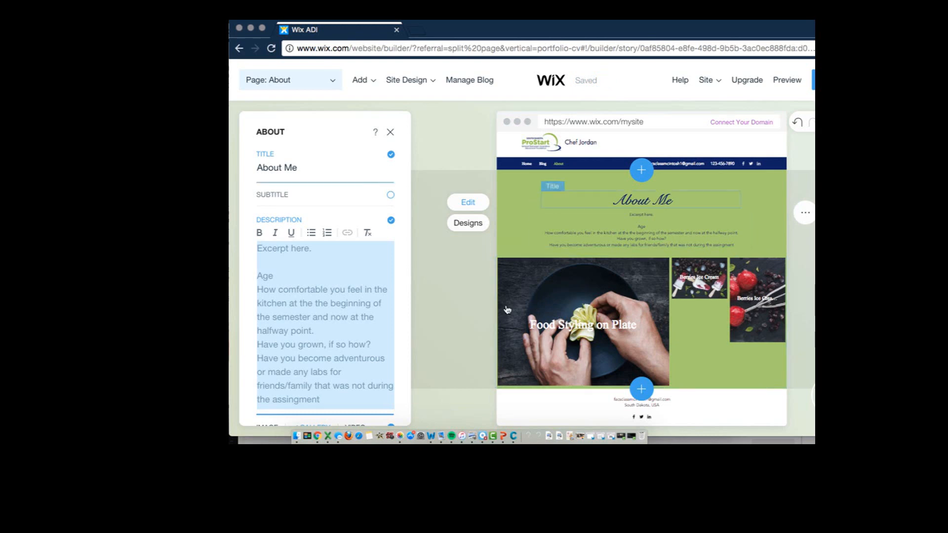
pyautogui.scroll(-1, 469, 297)
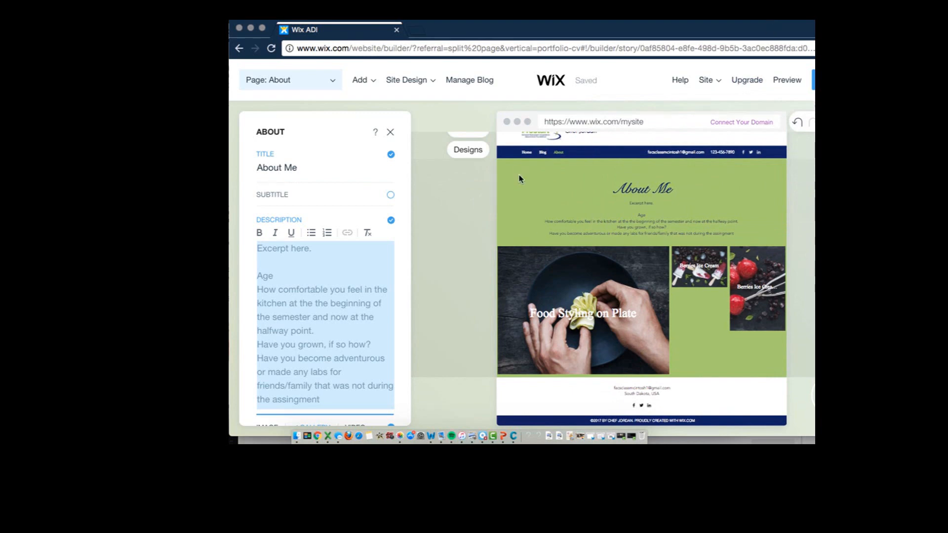
# Move the About page above the Blog page in the site's page list
pyautogui.click(335, 82)
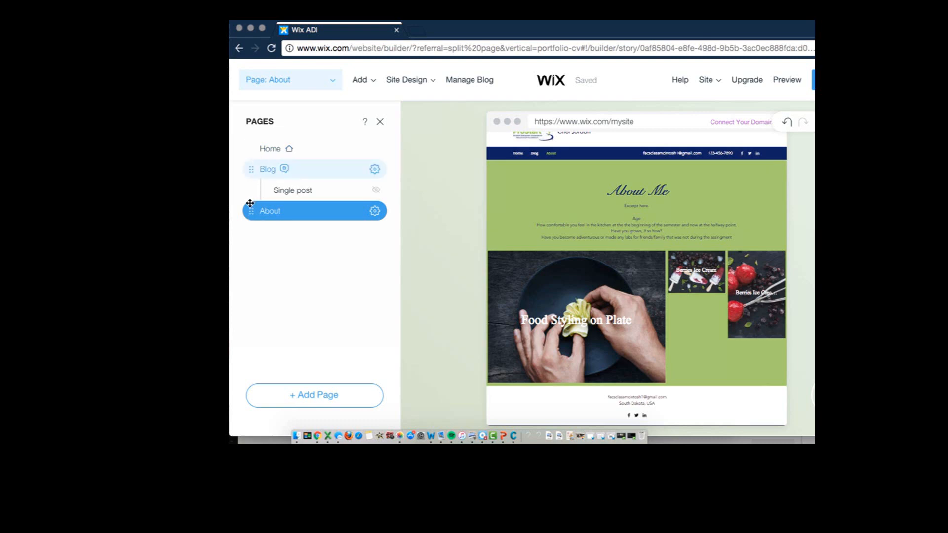
pyautogui.moveTo(250, 210); pyautogui.dragTo(249, 163)
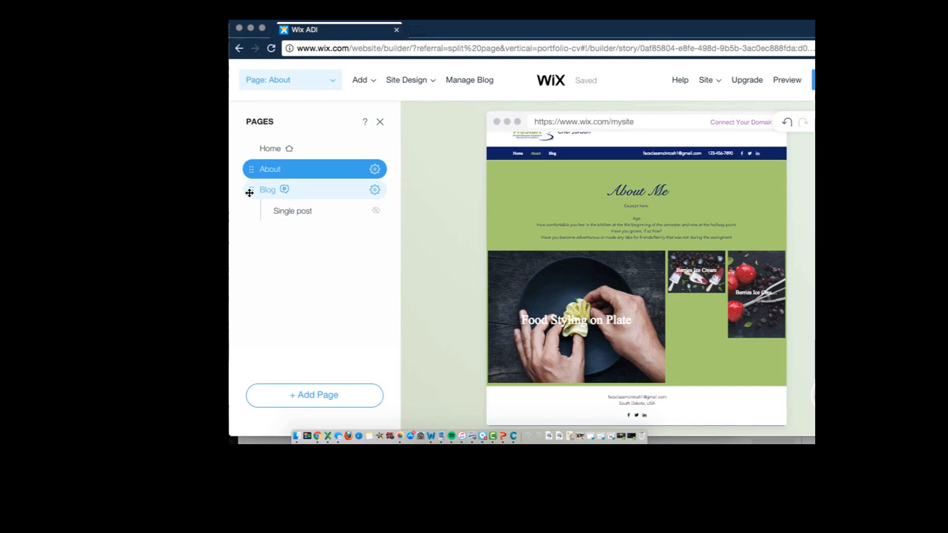
# Open the Blog page and its single post page, and bring up the management of the blog's posts
pyautogui.moveTo(250, 191)
pyautogui.mouseDown()
pyautogui.moveTo(248, 131)
pyautogui.moveTo(248, 169)
pyautogui.moveTo(256, 184)
pyautogui.moveTo(256, 165)
pyautogui.moveTo(263, 198)
pyautogui.mouseUp()
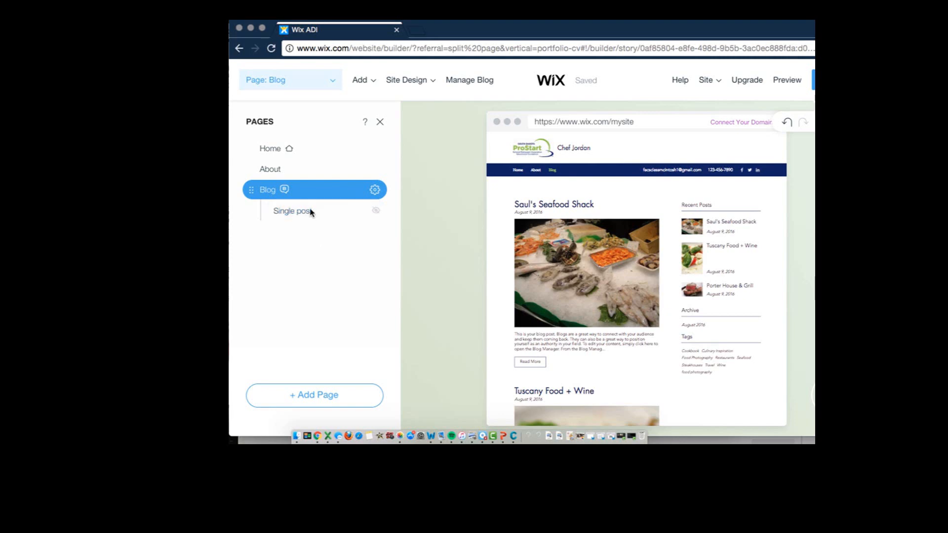
pyautogui.click(312, 213)
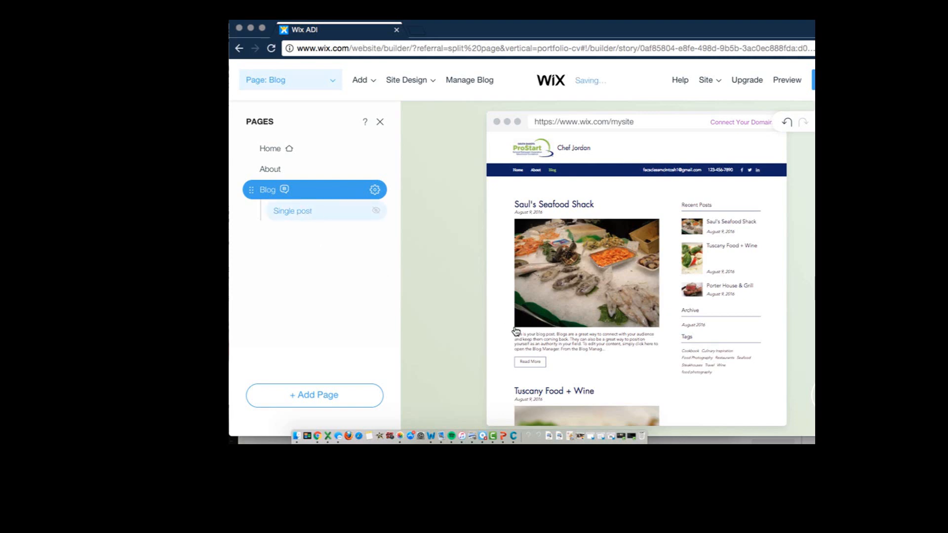
pyautogui.moveTo(516, 332)
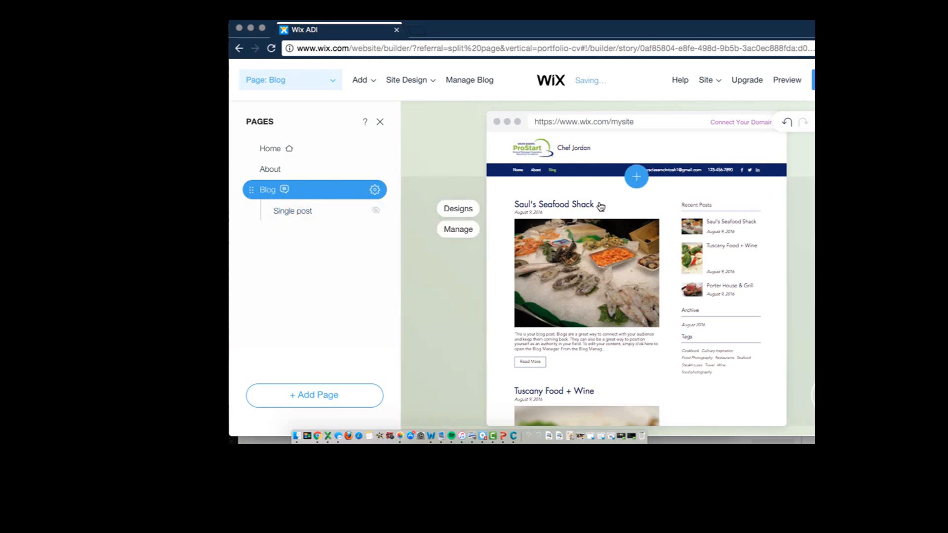
pyautogui.click(540, 212)
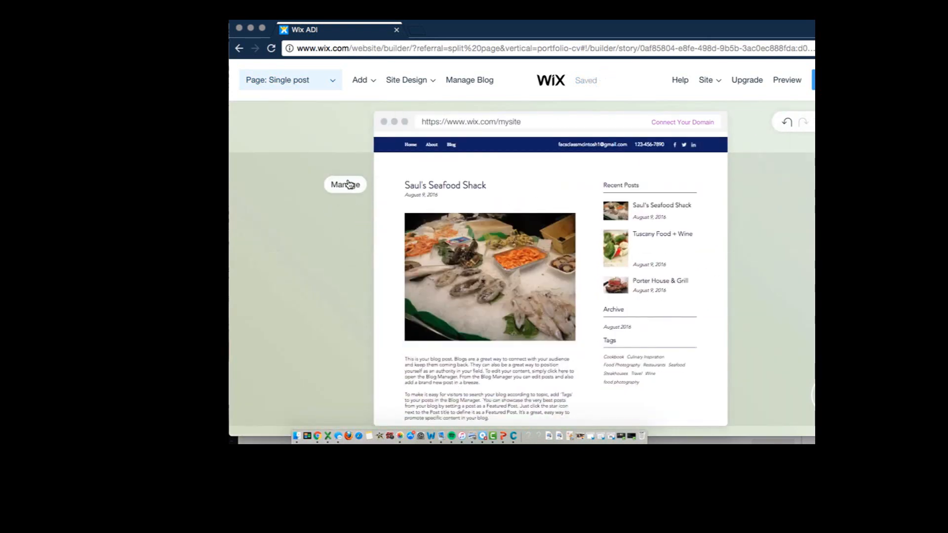
pyautogui.click(436, 224)
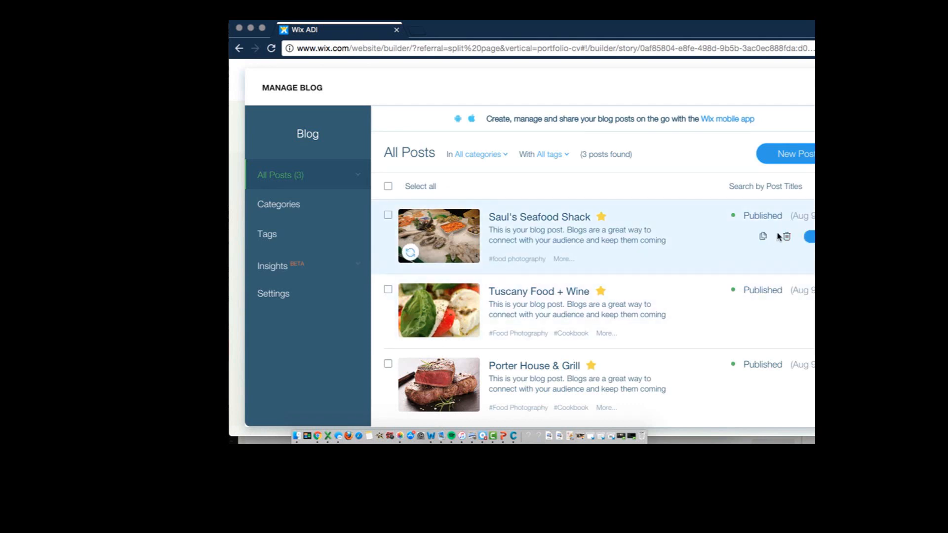
# Move the Saul's Seafood Shack, Tuscany Food + Wine and Porter House & Grill posts to the trash, and start a new post
pyautogui.click(785, 237)
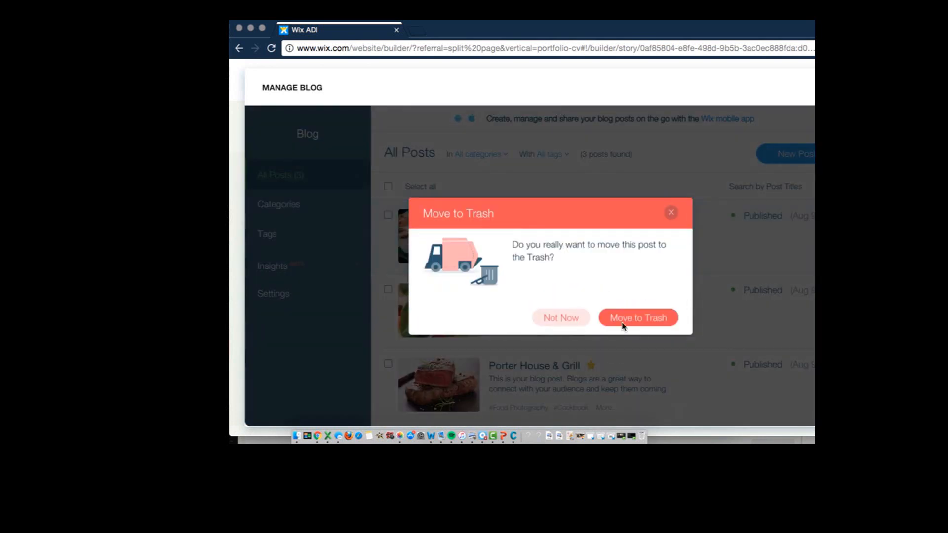
pyautogui.click(627, 320)
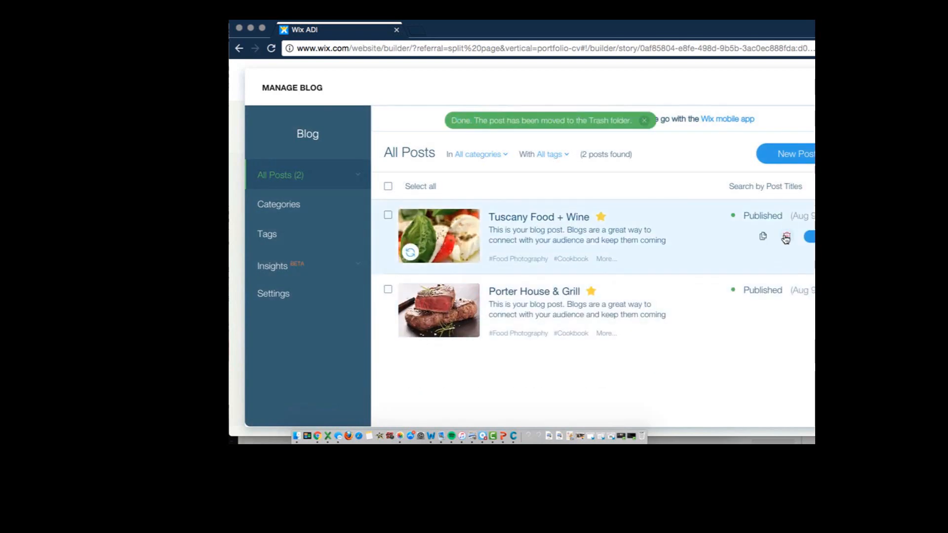
pyautogui.click(786, 238)
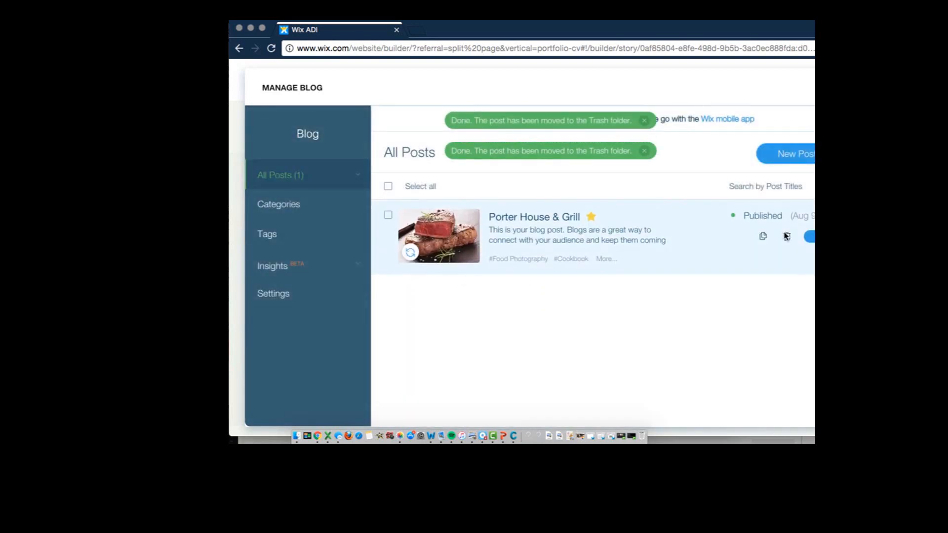
pyautogui.click(761, 238)
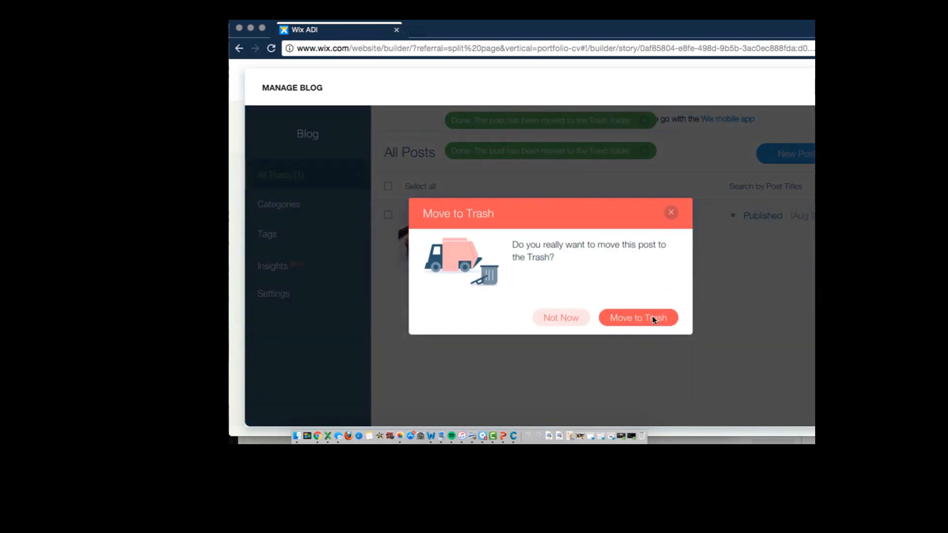
pyautogui.click(653, 320)
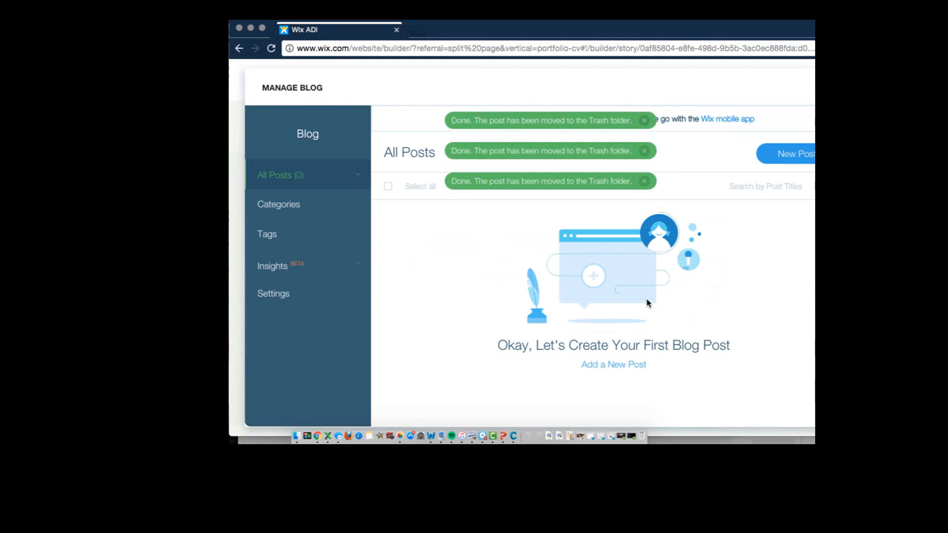
pyautogui.click(787, 155)
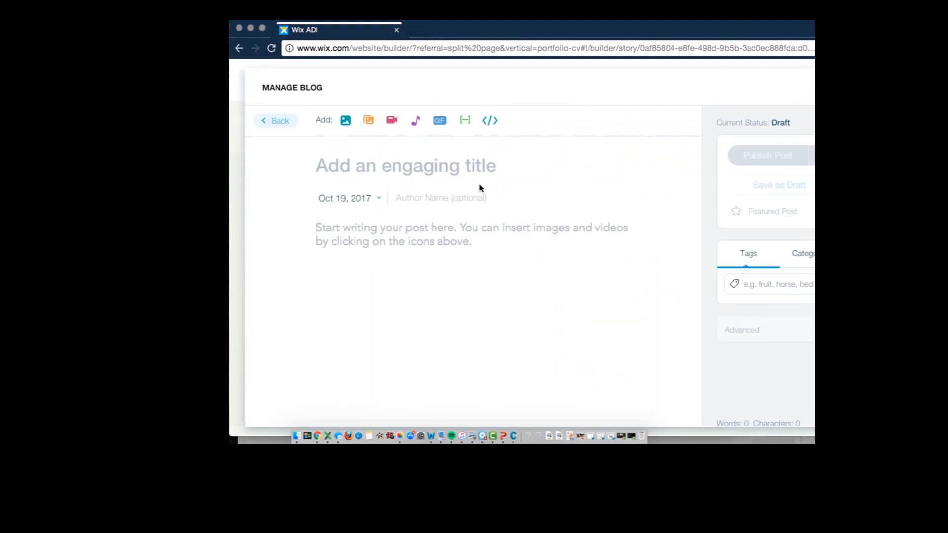
pyautogui.click(319, 228)
pyautogui.write('Pecan')
pyautogui.press('BackSpace')
pyautogui.press('BackSpace')
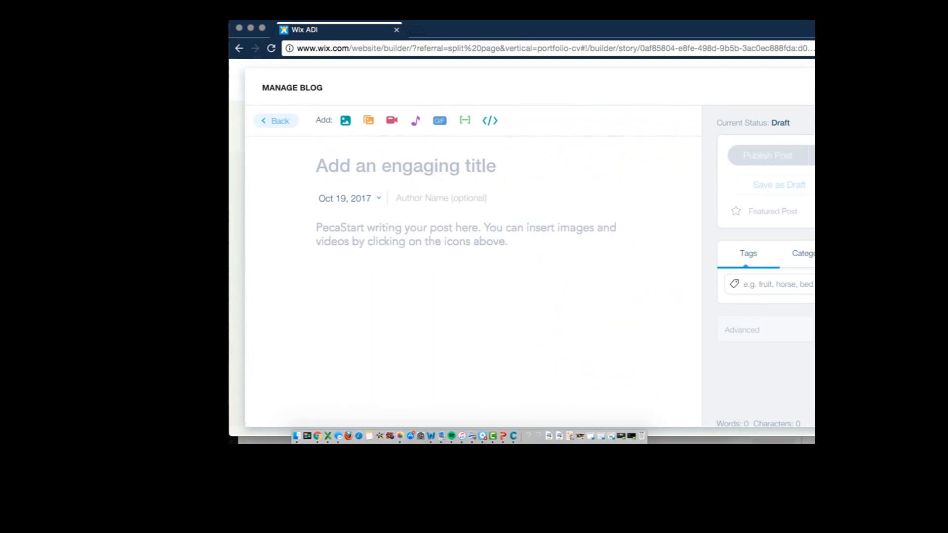
pyautogui.press('BackSpace')
pyautogui.press('BackSpace')
pyautogui.press('BackSpace')
pyautogui.press('BackSpace')
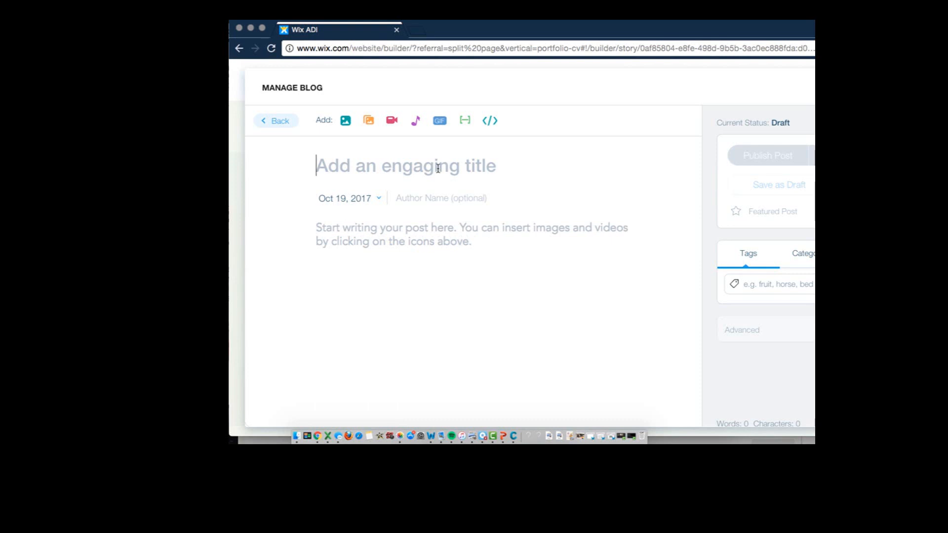
# Title the new post "Pecan Encrusted Chicken w/ Maple Cream Sauce and Roasted Fall Vegetables"
pyautogui.write('Pecan ')
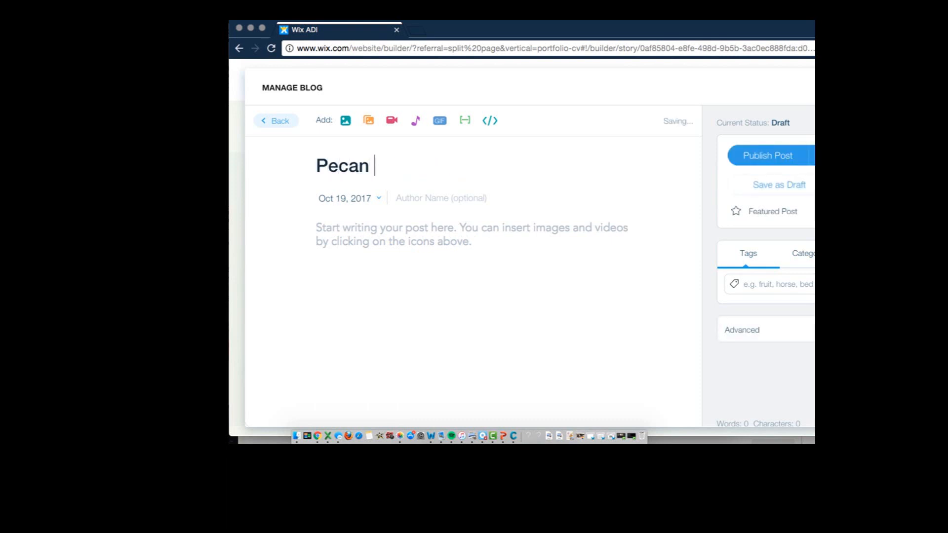
pyautogui.write('Encrus')
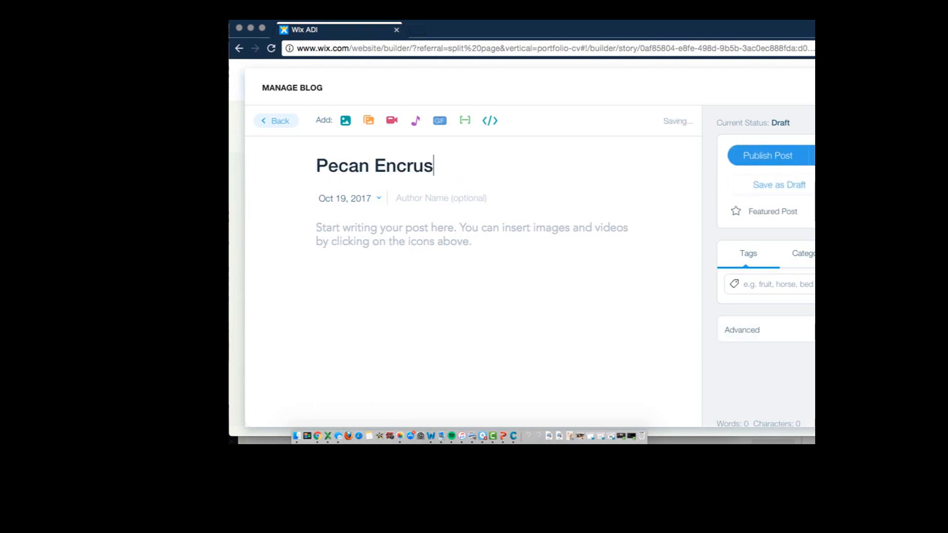
pyautogui.write('ted Chci')
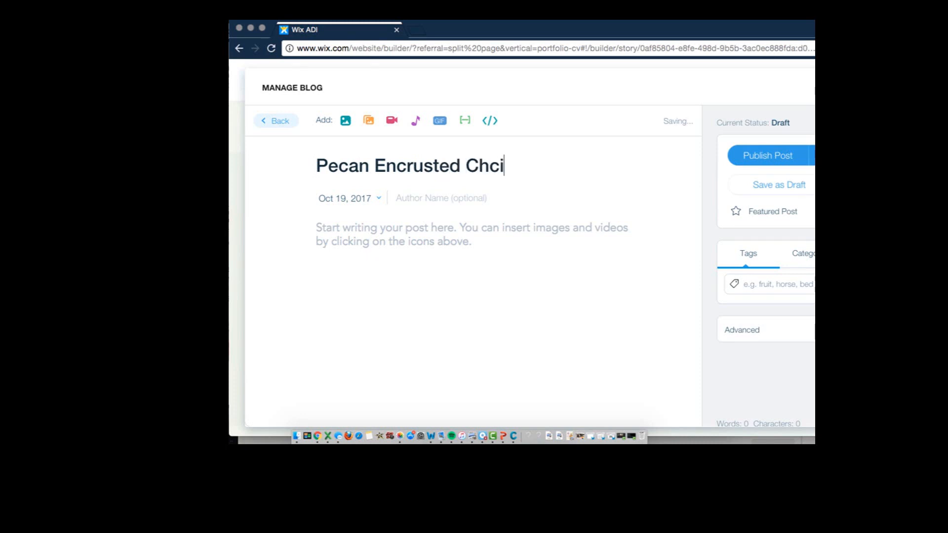
pyautogui.press('BackSpace')
pyautogui.press('BackSpace')
pyautogui.write('icken w/ Maple')
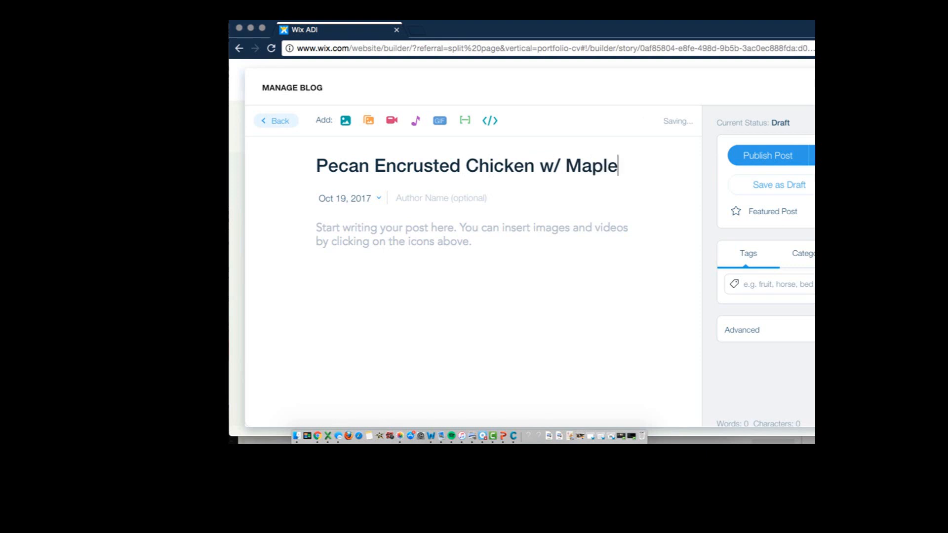
pyautogui.write(' Cream Sa')
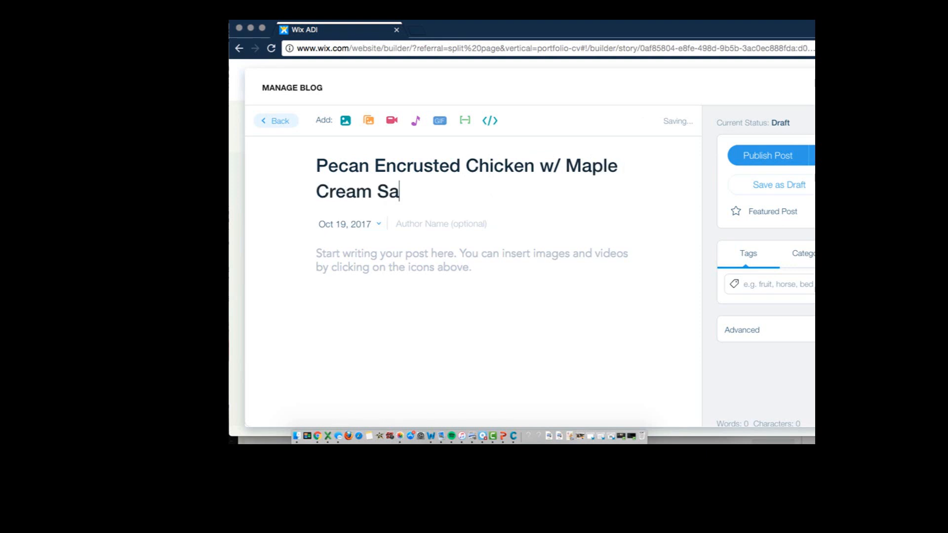
pyautogui.write('uce and ')
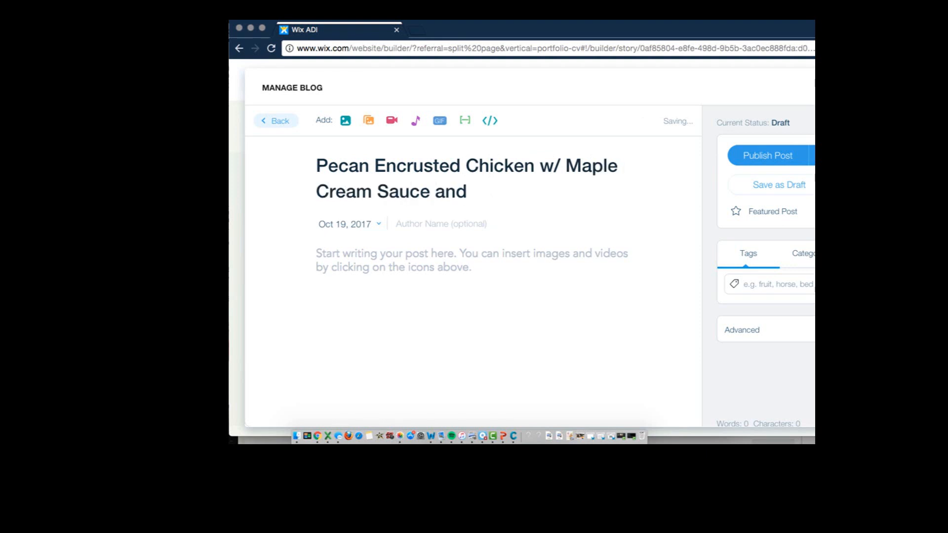
pyautogui.write('Roasted ')
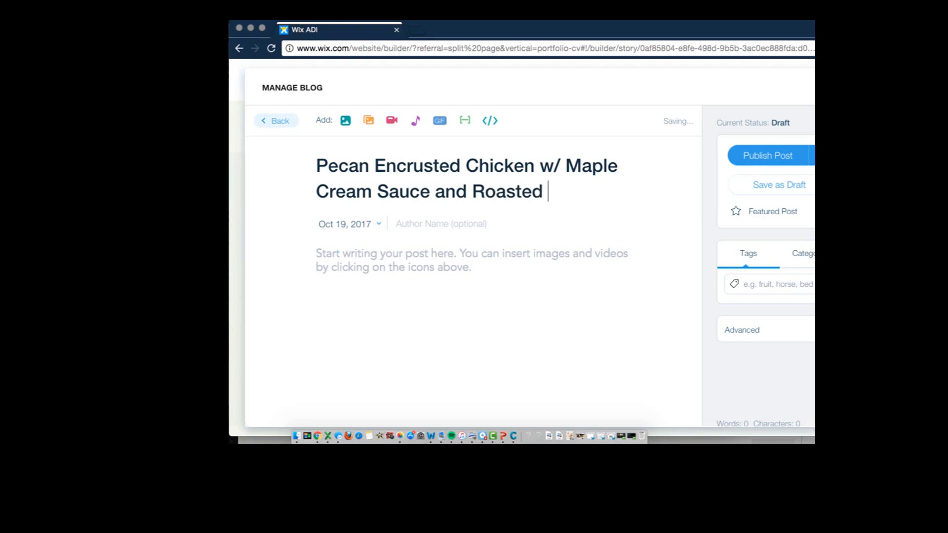
pyautogui.write('Fall Vegetables')
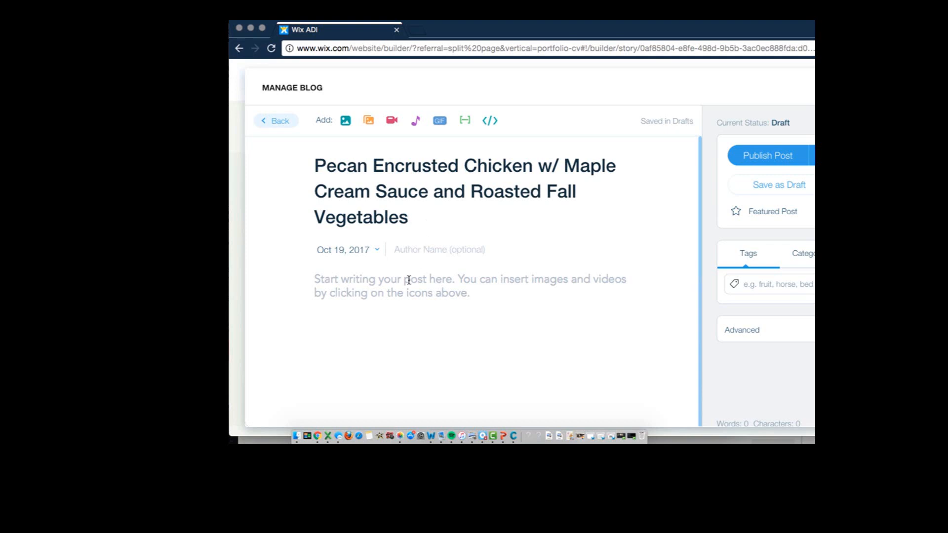
# Write "During this lab we work with partners" as the post's body text
pyautogui.click(411, 278)
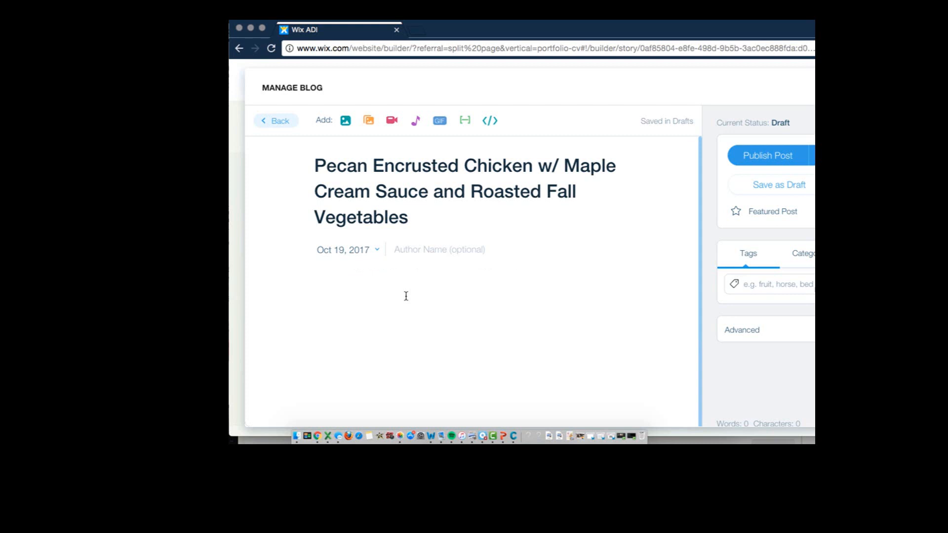
pyautogui.write('During this')
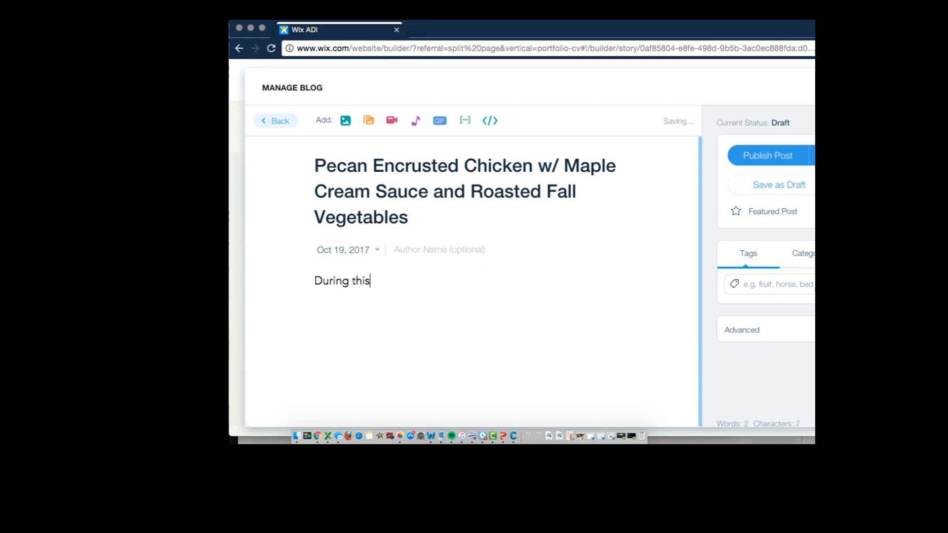
pyautogui.write(' lab, w')
pyautogui.press('BackSpace')
pyautogui.write('we work wi')
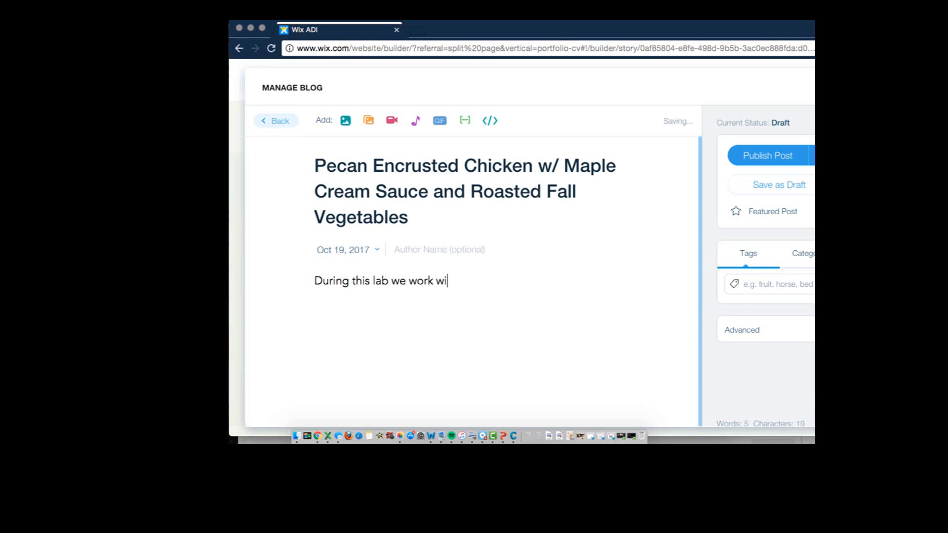
pyautogui.write('th partners')
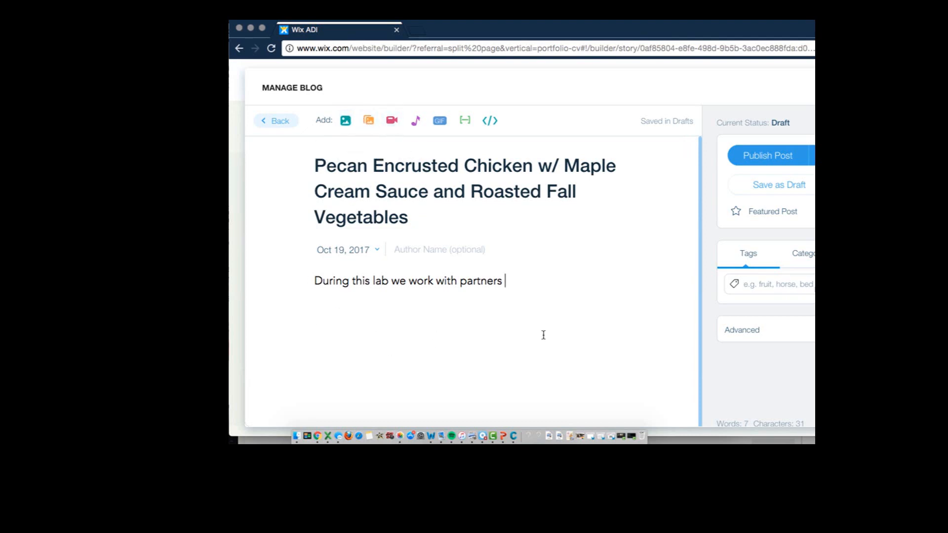
# Open the image chooser for the post and browse the free Wix pictures in the Food & Drinks category
pyautogui.click(368, 122)
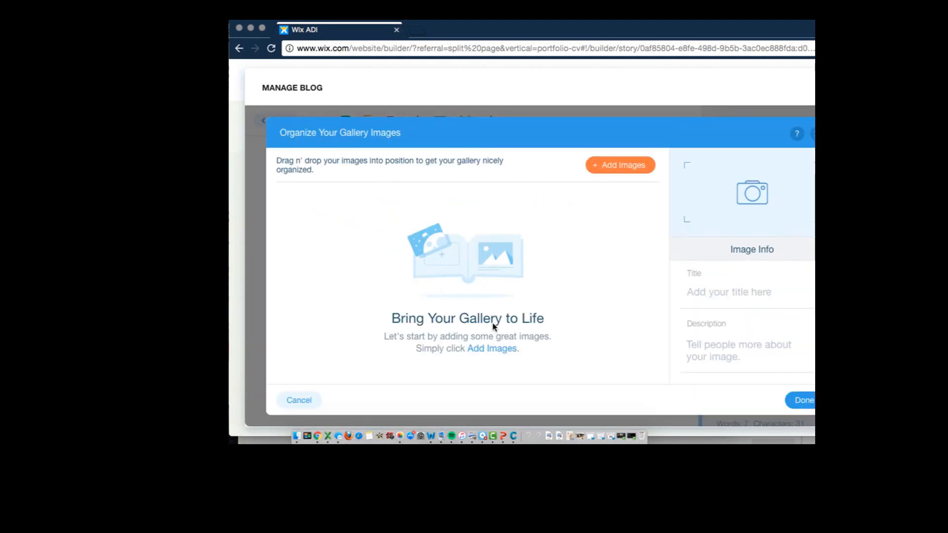
pyautogui.click(790, 396)
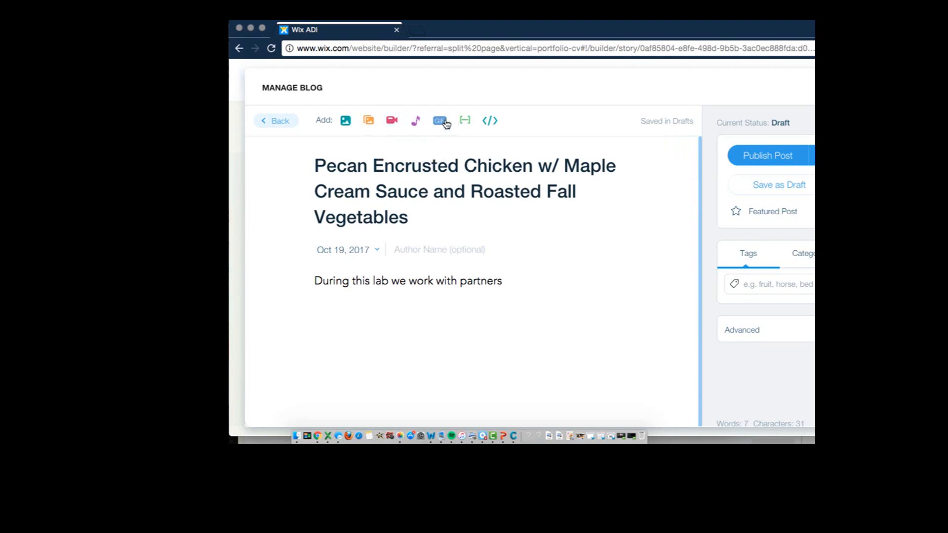
pyautogui.click(345, 122)
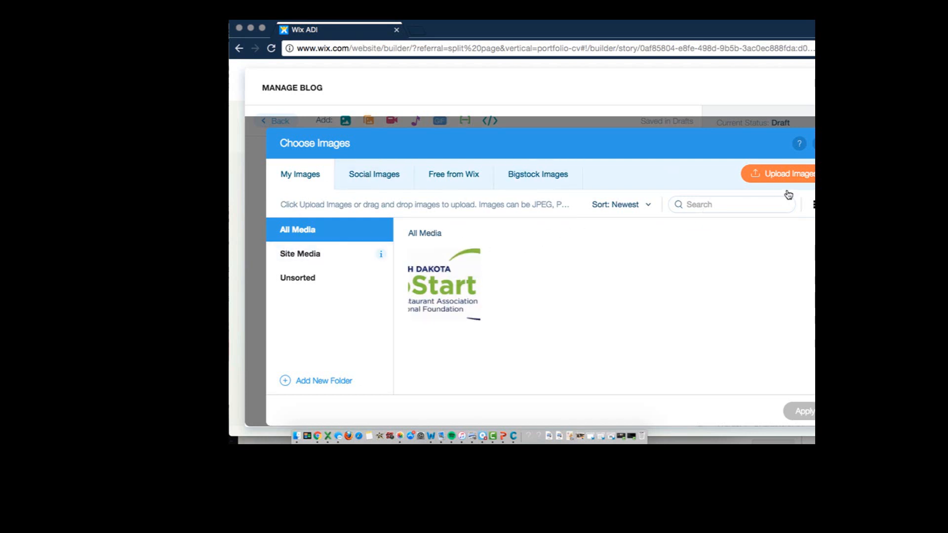
pyautogui.click(348, 178)
pyautogui.click(440, 184)
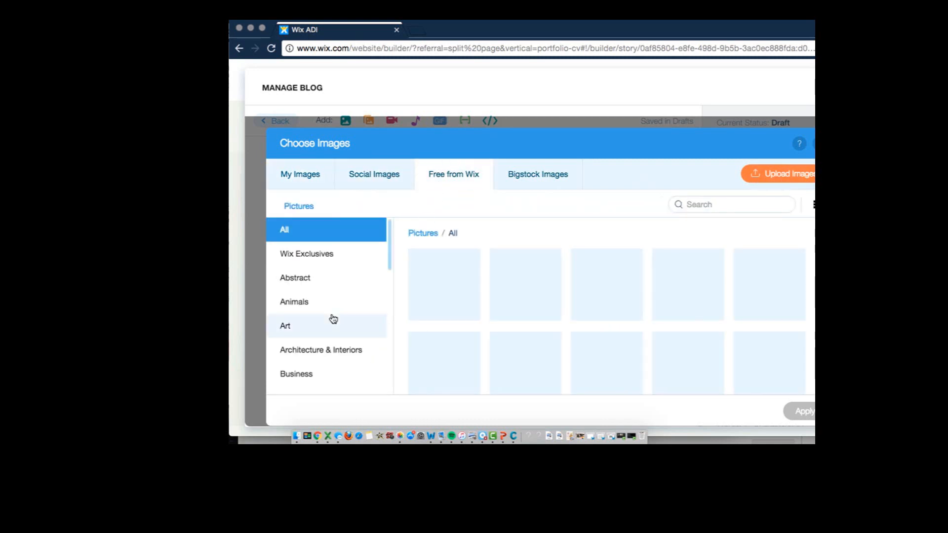
pyautogui.scroll(-2, 332, 319)
pyautogui.scroll(-3, 358, 342)
pyautogui.scroll(-3, 346, 336)
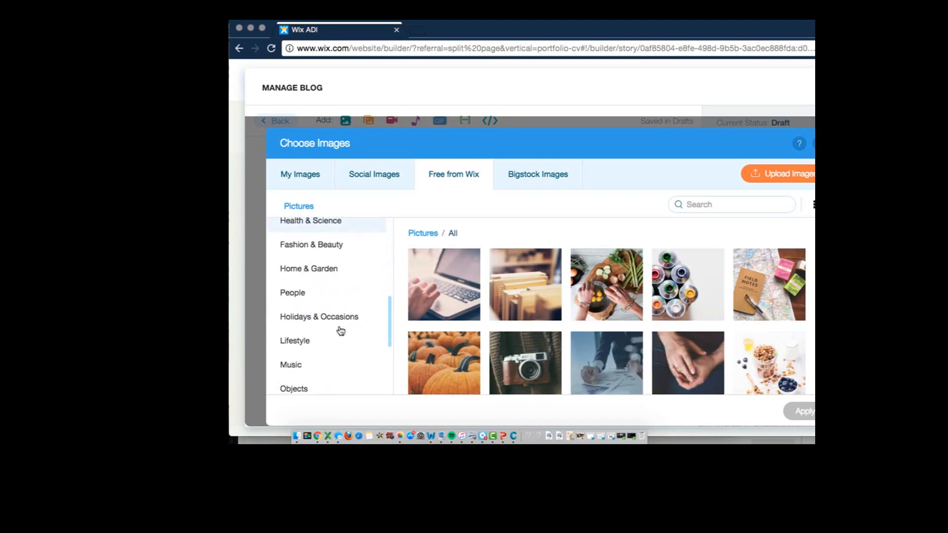
pyautogui.scroll(2, 339, 331)
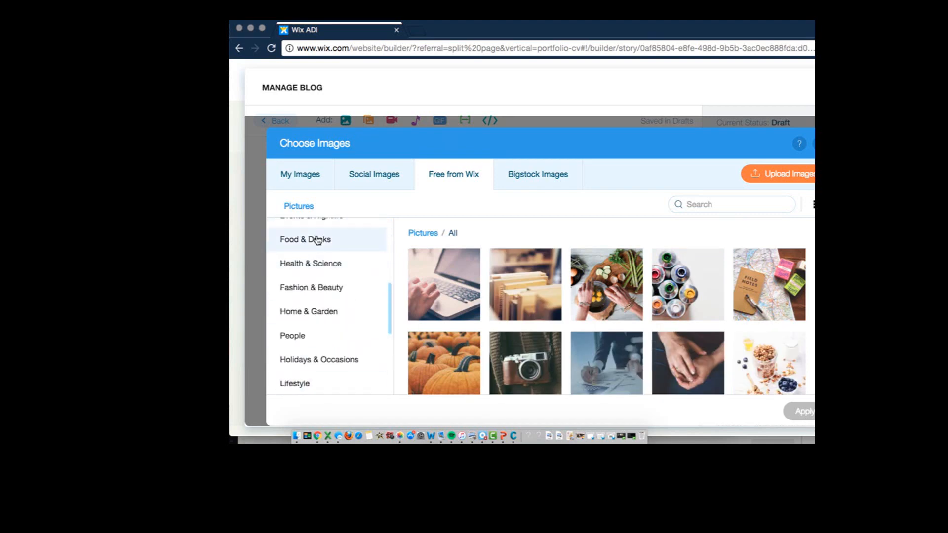
pyautogui.click(318, 240)
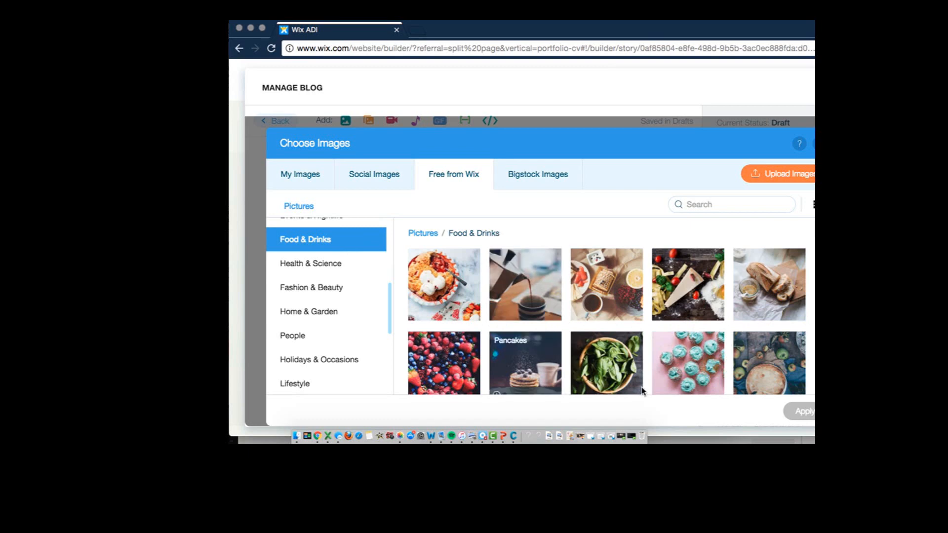
pyautogui.scroll(-2, 694, 362)
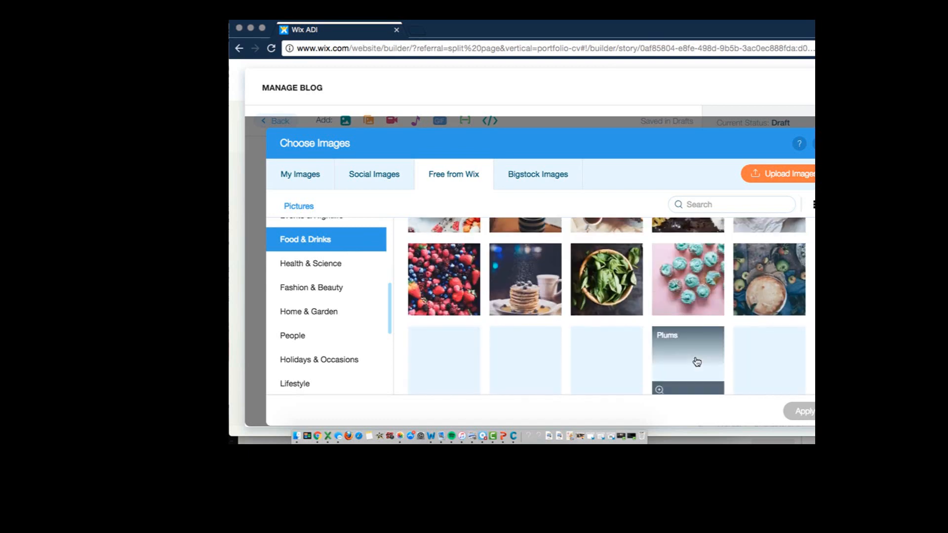
pyautogui.scroll(2, 697, 361)
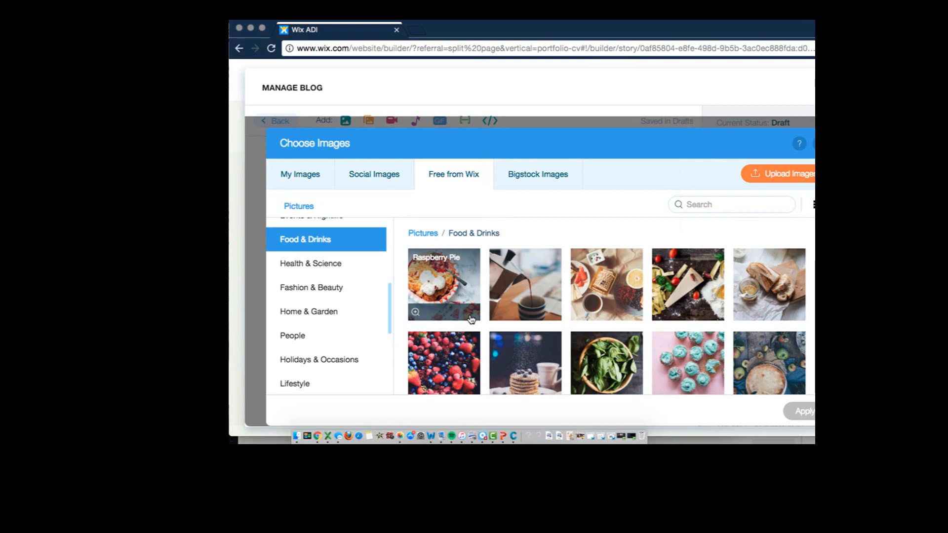
# Upload IMG_8036.jpg from the Desktop and insert it into the post below the text
pyautogui.click(771, 176)
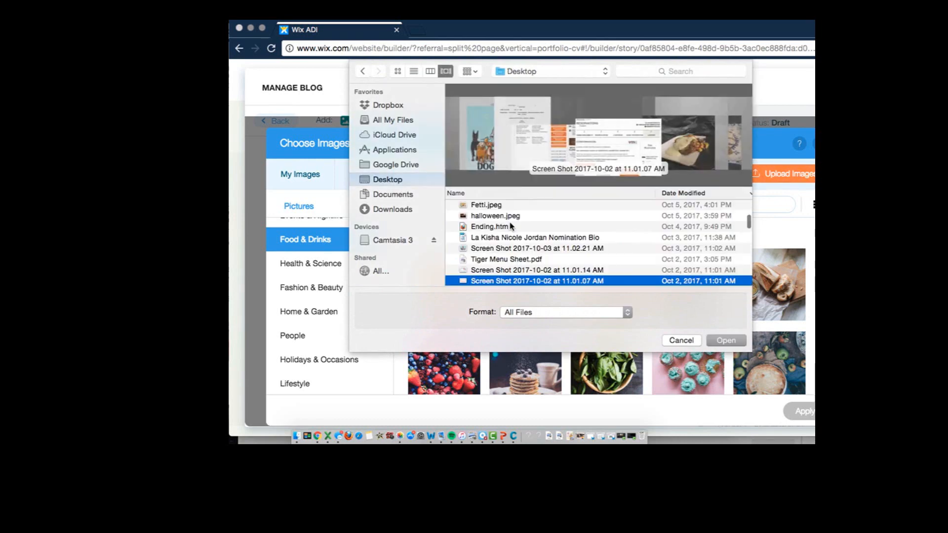
pyautogui.press('Down')
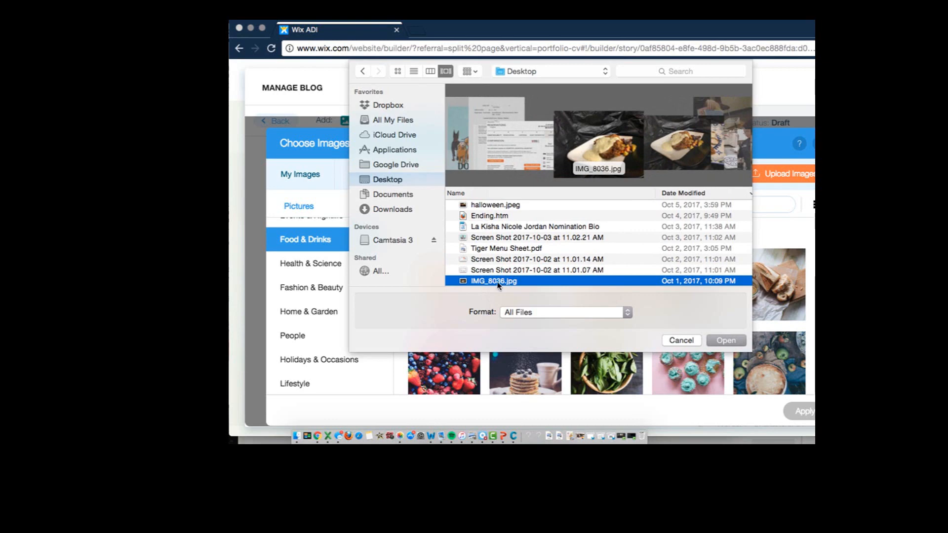
pyautogui.click(719, 342)
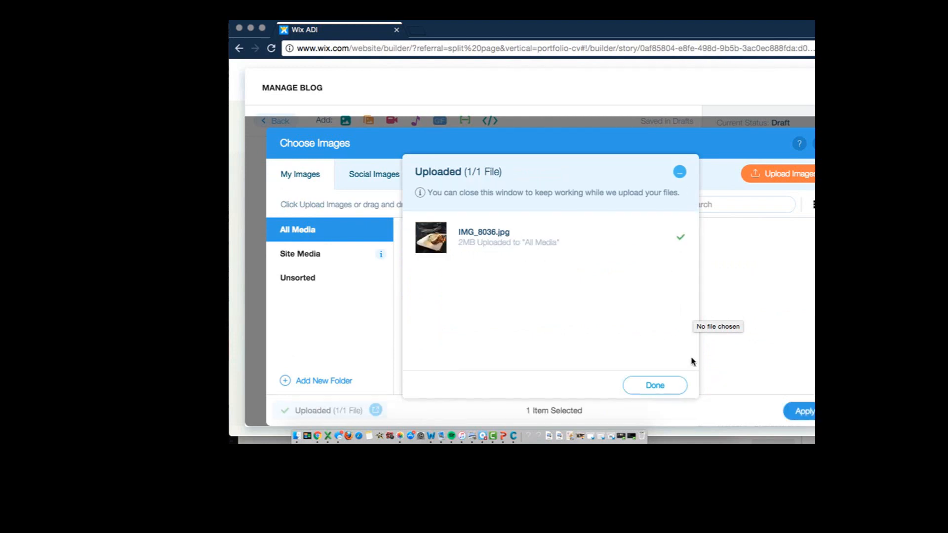
pyautogui.click(646, 387)
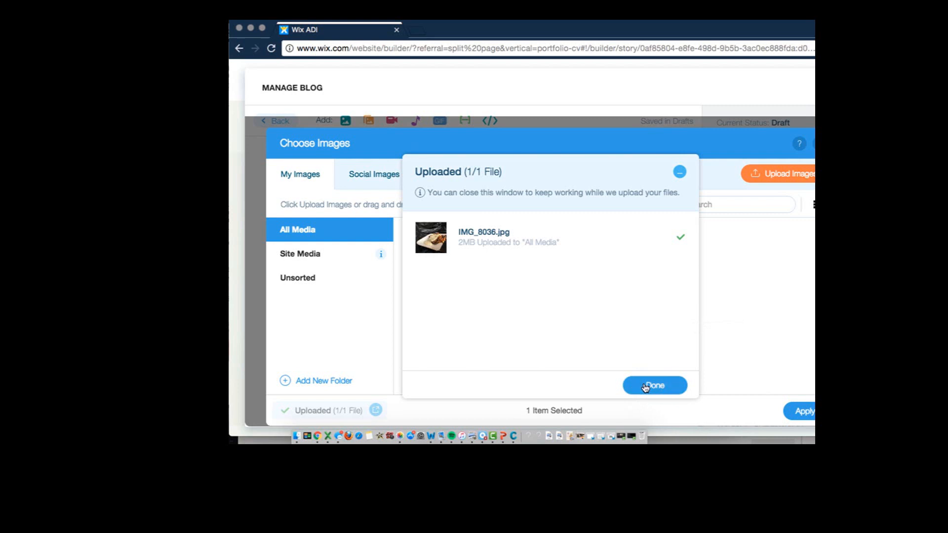
pyautogui.click(804, 414)
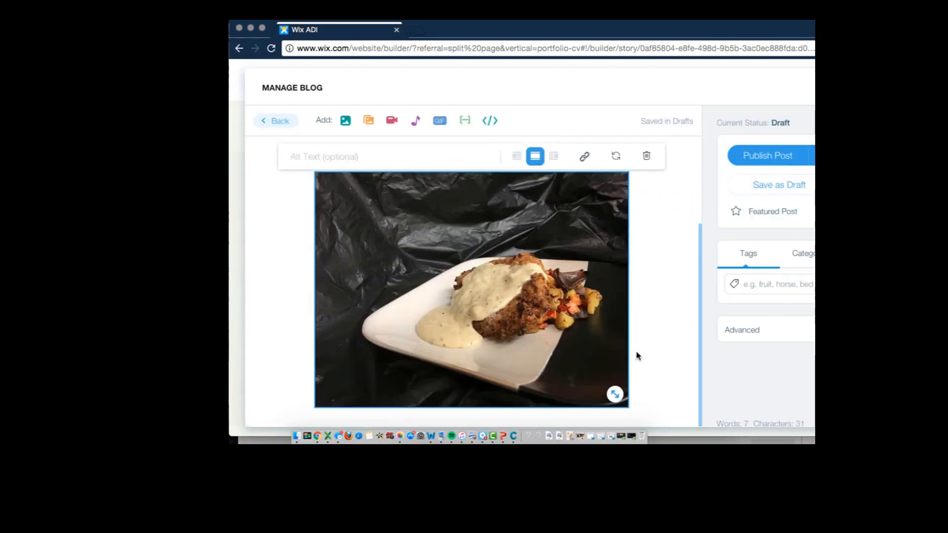
# Publish the Pecan Encrusted Chicken post and close the blog manager
pyautogui.scroll(3, 637, 355)
pyautogui.scroll(-3, 637, 356)
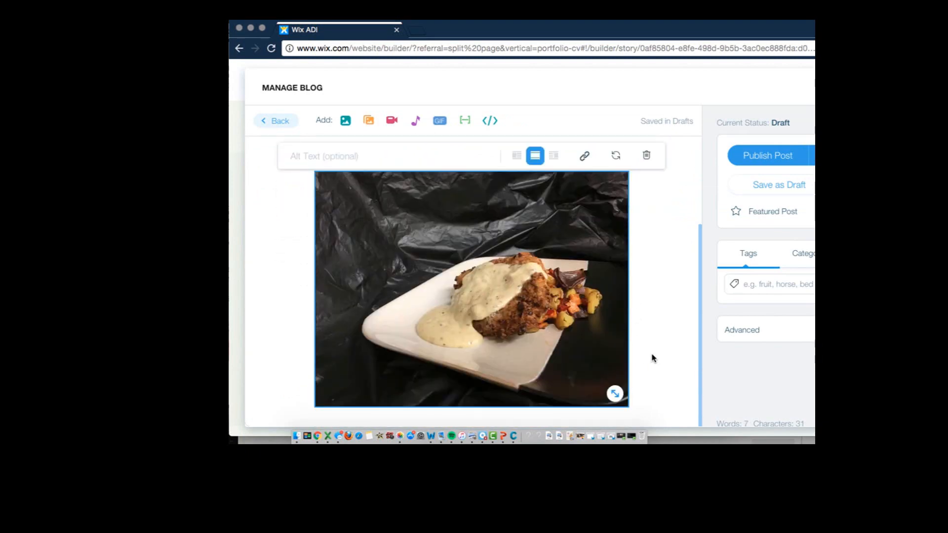
pyautogui.scroll(3, 652, 358)
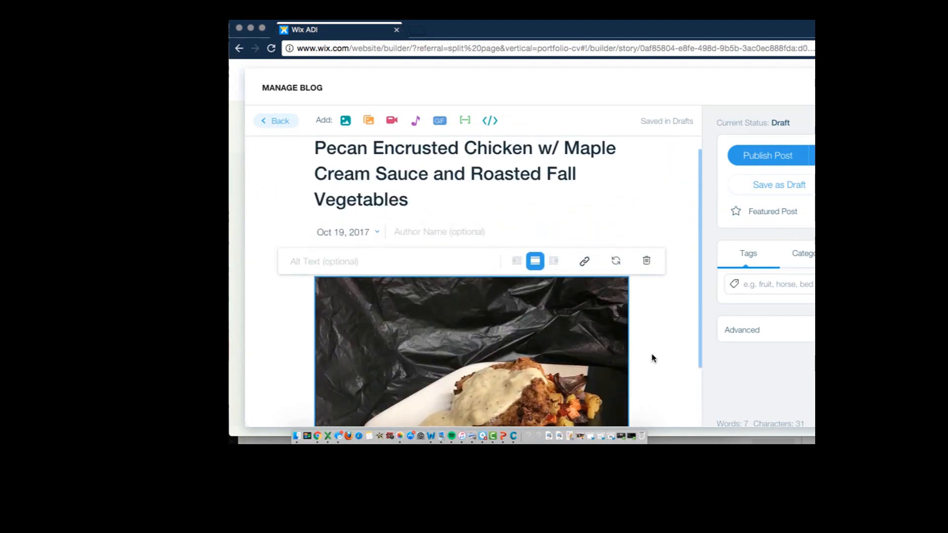
pyautogui.click(768, 156)
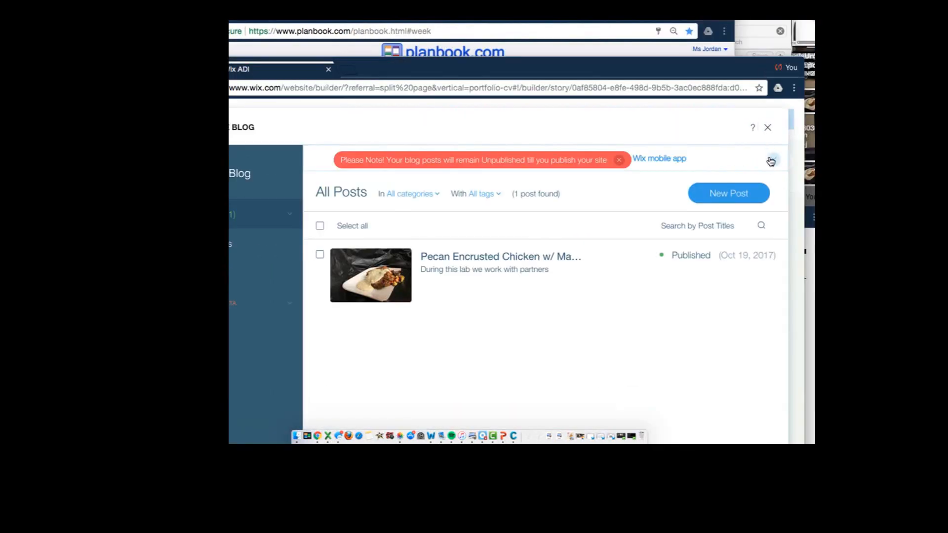
pyautogui.click(770, 128)
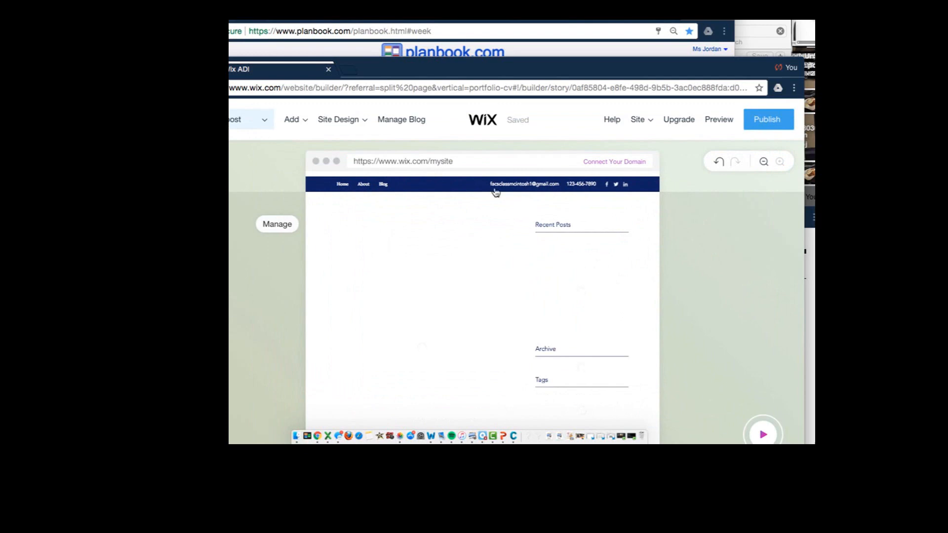
# Reposition the browser window so the whole site editor is in view
pyautogui.click(638, 120)
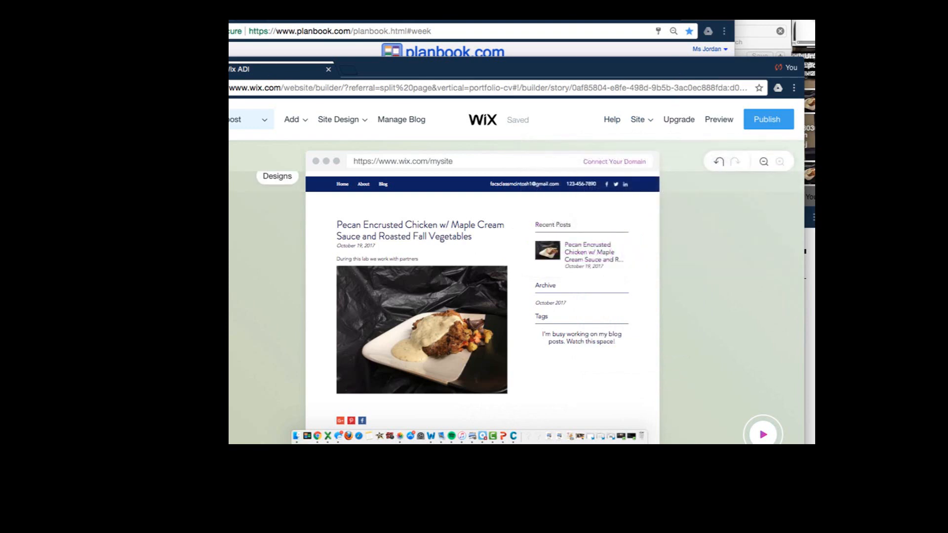
pyautogui.moveTo(387, 57); pyautogui.dragTo(455, 56)
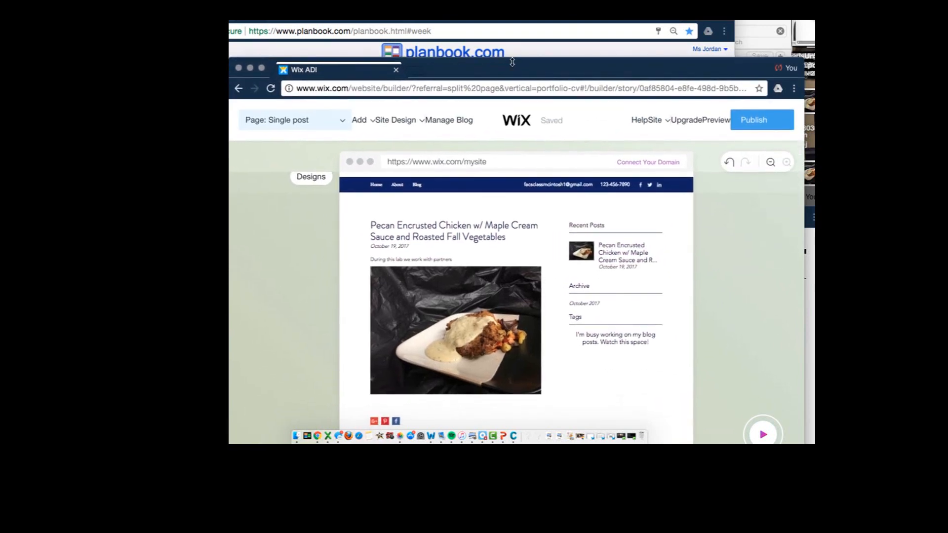
pyautogui.moveTo(513, 61); pyautogui.dragTo(514, 23)
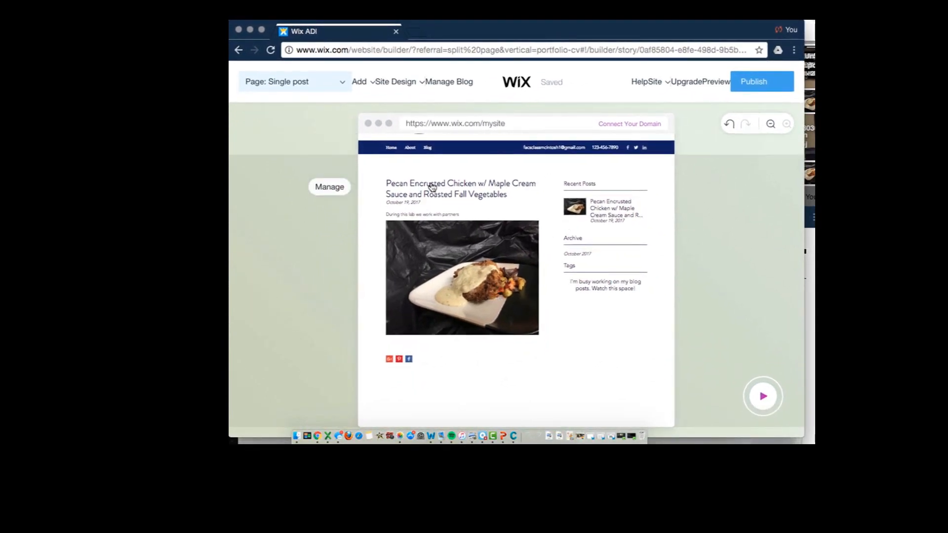
# Open the site header's settings and look through its menu, business name, logo and contact options
pyautogui.click(410, 150)
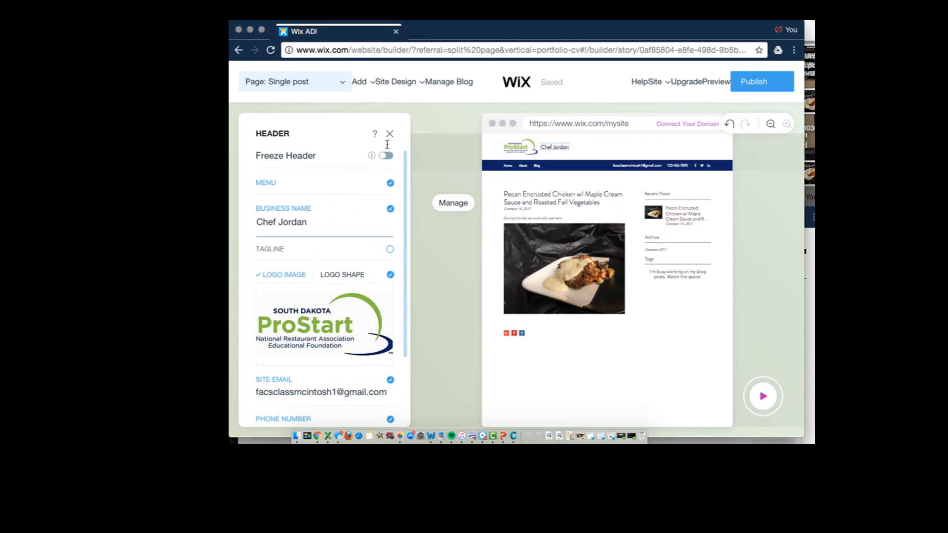
pyautogui.moveTo(336, 288)
pyautogui.scroll(-3, 336, 287)
pyautogui.scroll(3, 340, 247)
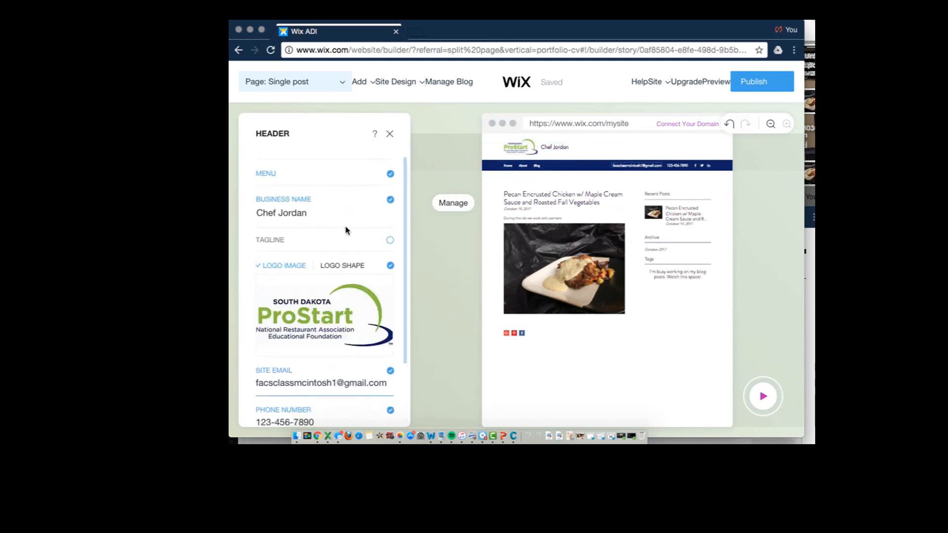
# Switch to the About page and open its About Me section for editing to review the title, subtitle and description
pyautogui.click(326, 86)
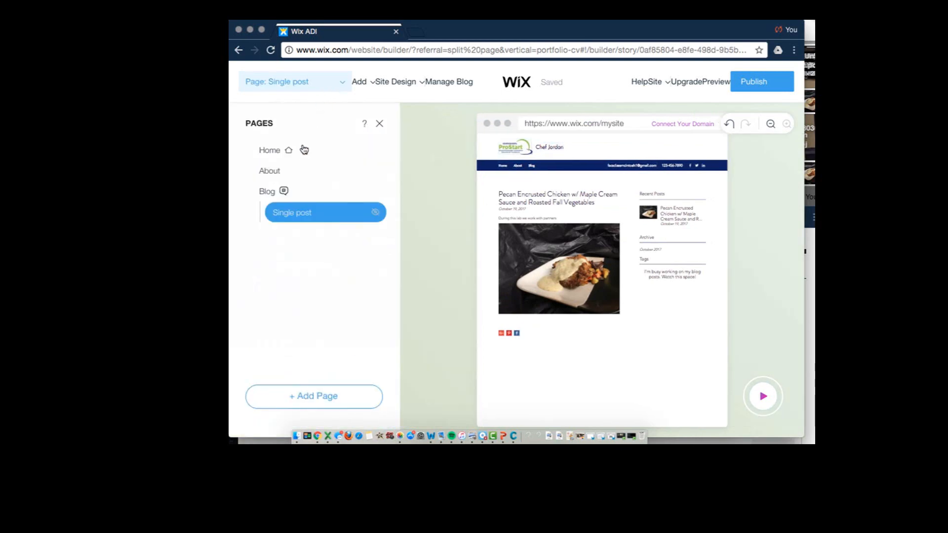
pyautogui.click(279, 172)
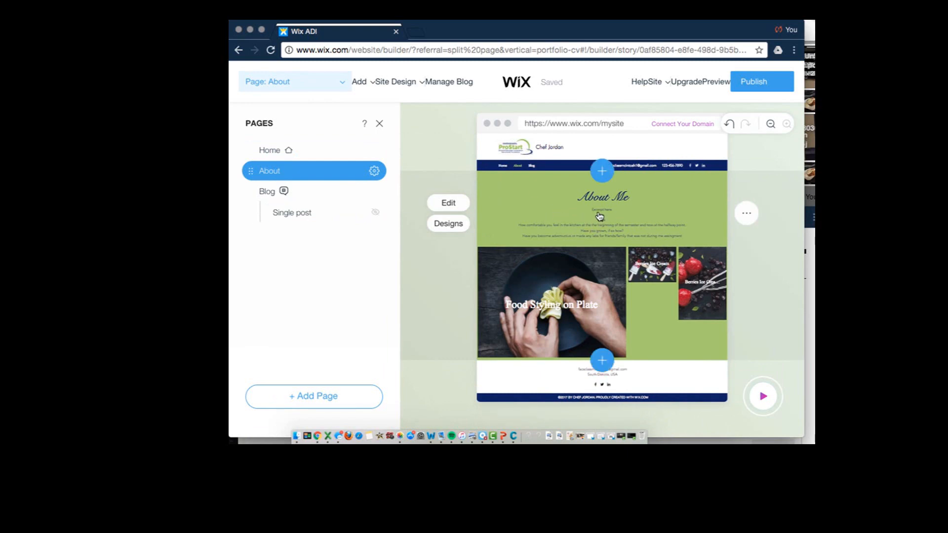
pyautogui.click(448, 203)
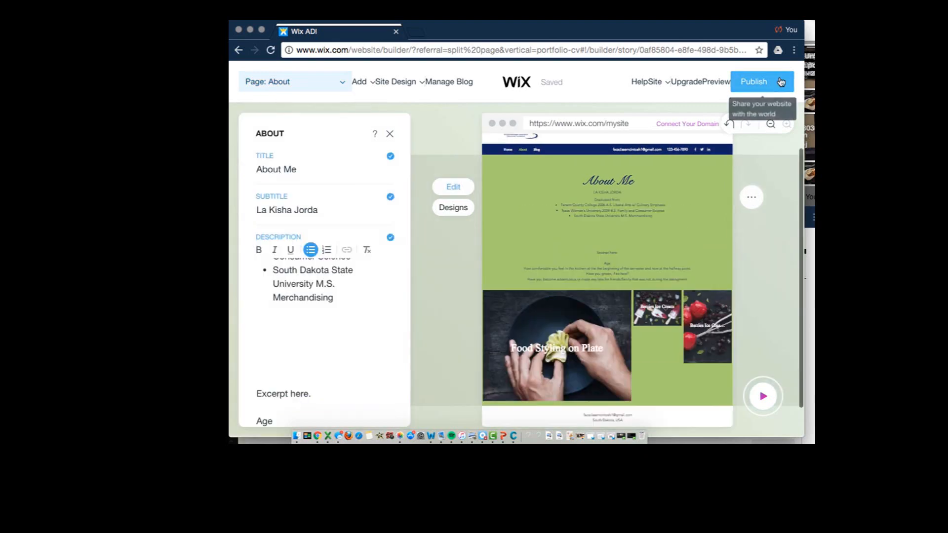
# Publish the site on the free Wix.com domain, keeping the address ending in "website"
pyautogui.click(746, 82)
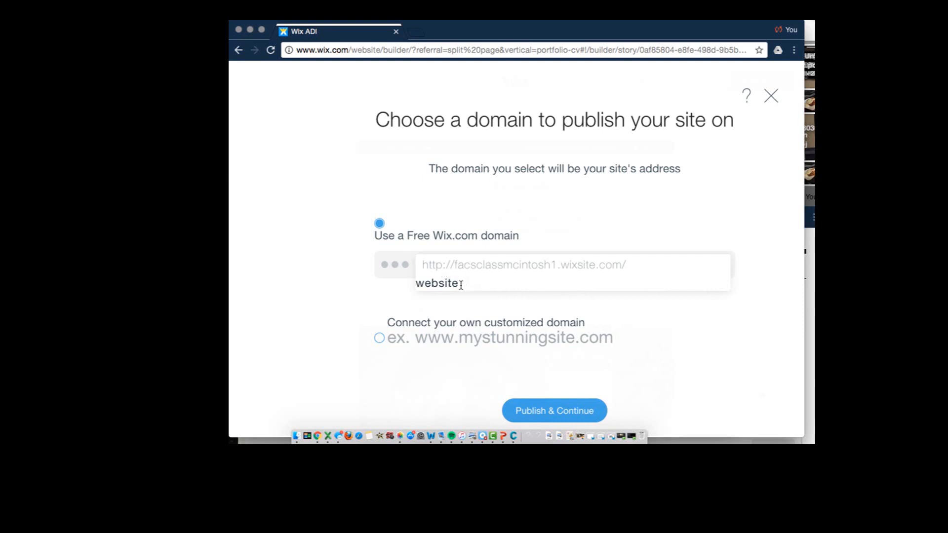
pyautogui.doubleClick(421, 278)
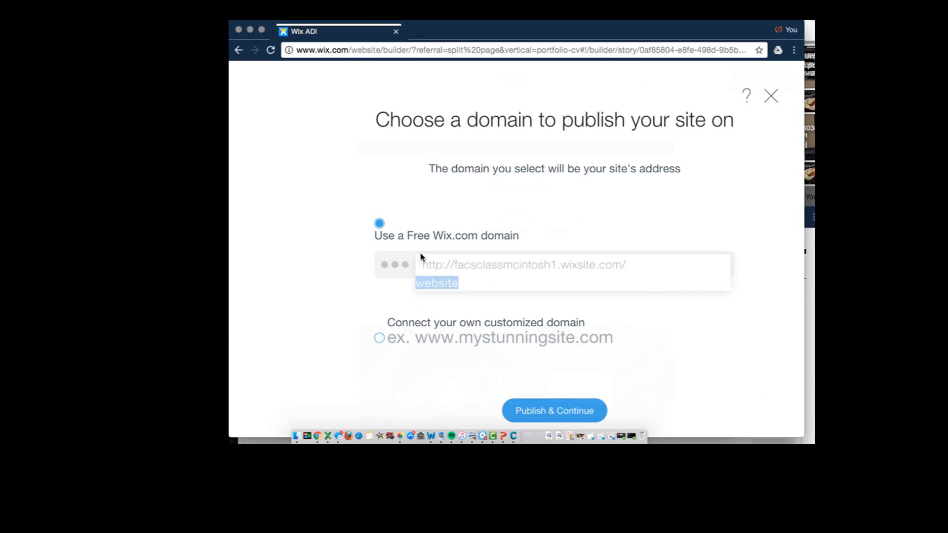
pyautogui.moveTo(465, 261); pyautogui.dragTo(396, 260)
pyautogui.click(447, 279)
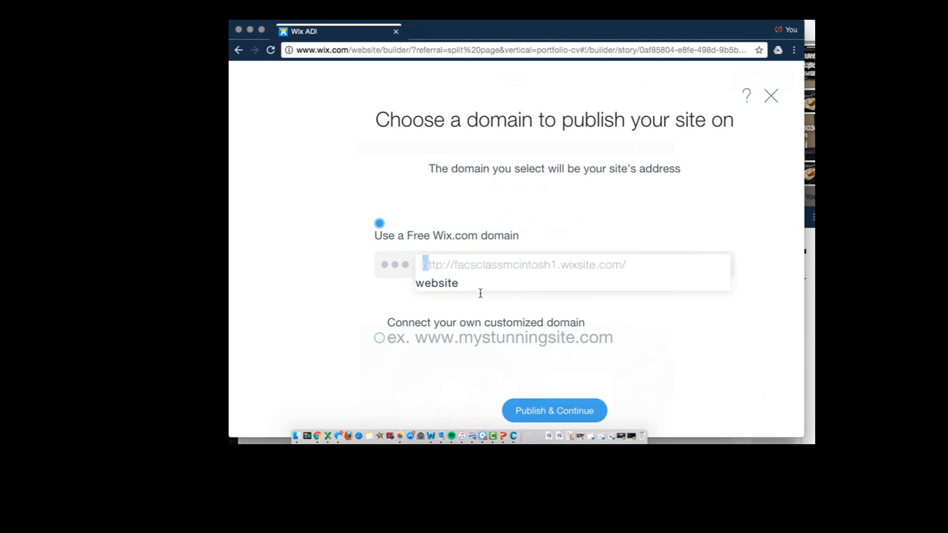
pyautogui.press('super+a')
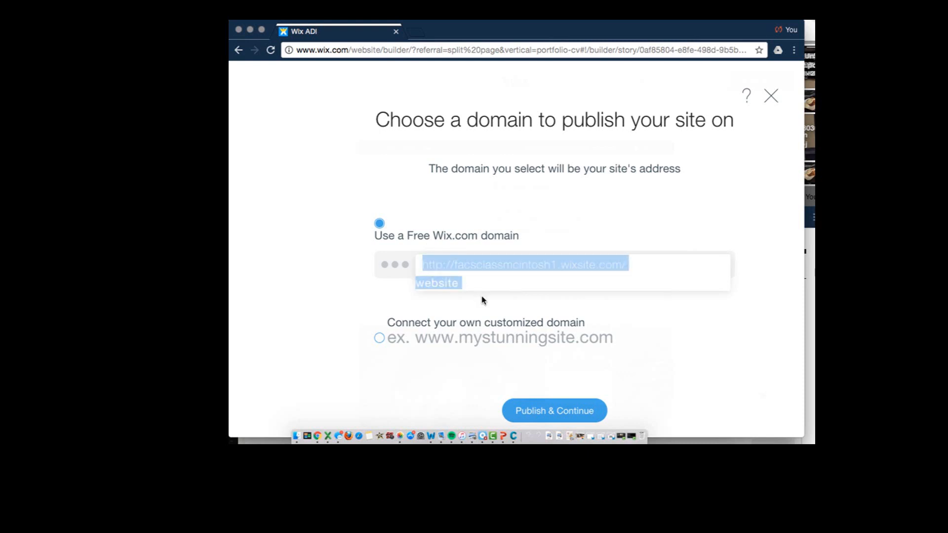
pyautogui.click(546, 412)
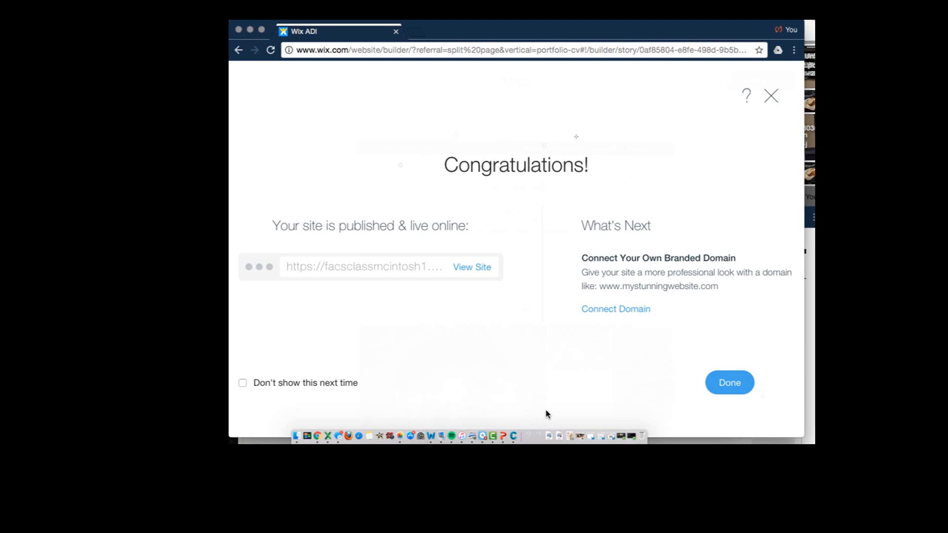
# Open the published site and look through its home page, from the header and hero image to the gallery
pyautogui.click(470, 268)
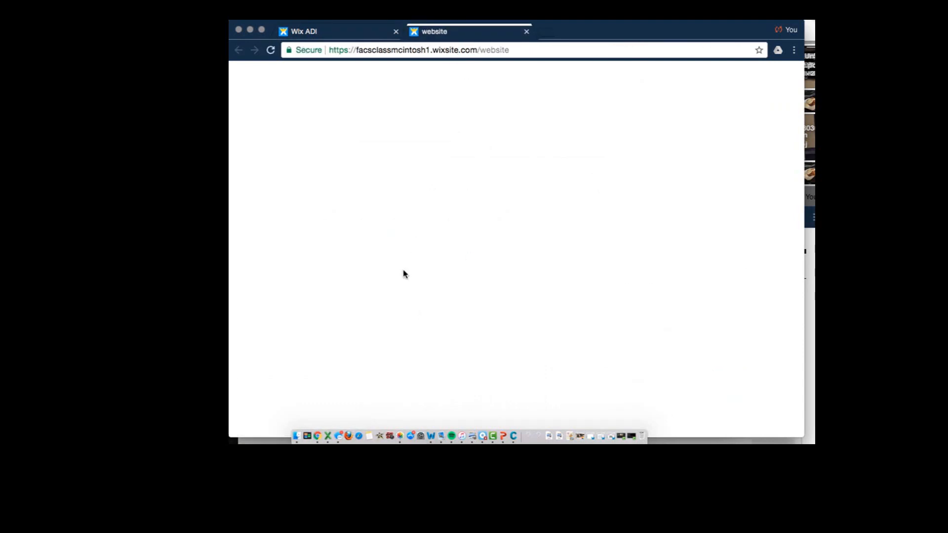
pyautogui.scroll(-5, 466, 306)
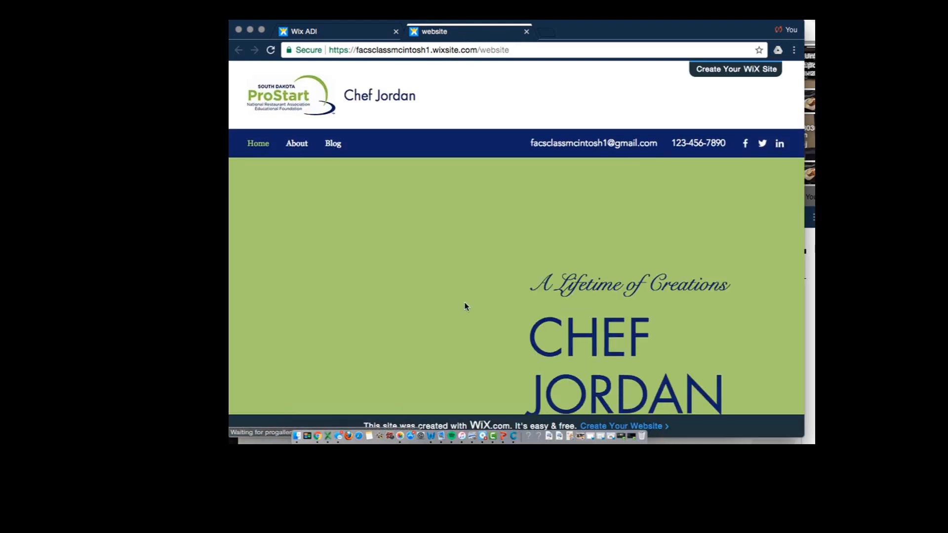
pyautogui.scroll(-5, 465, 306)
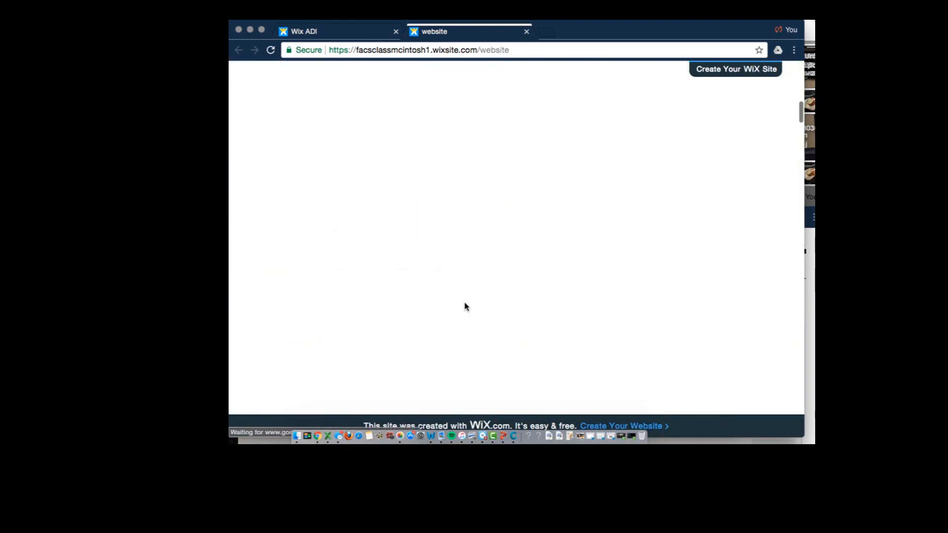
pyautogui.scroll(-5, 465, 306)
pyautogui.scroll(10, 480, 260)
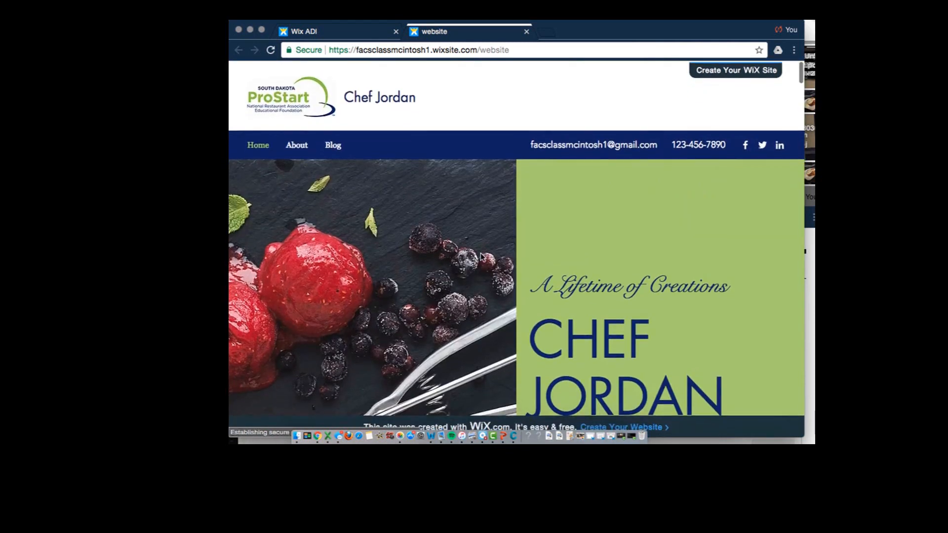
pyautogui.scroll(-5, 481, 254)
pyautogui.scroll(-10, 482, 257)
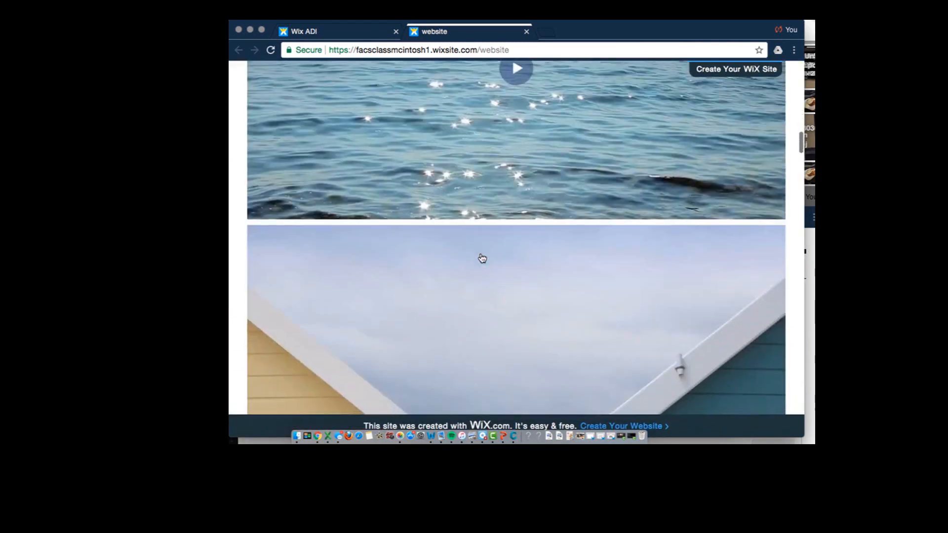
pyautogui.scroll(-8, 483, 258)
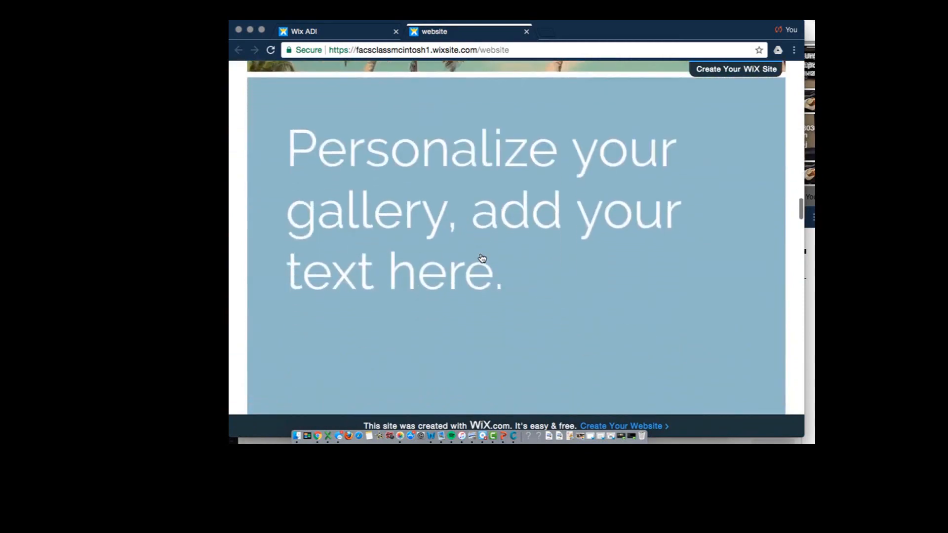
pyautogui.scroll(15, 482, 257)
pyautogui.scroll(3, 481, 253)
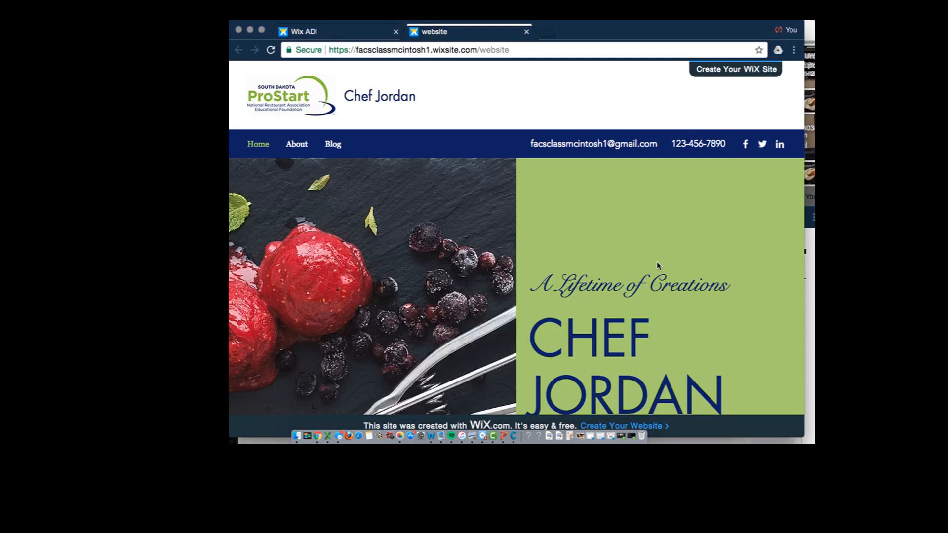
pyautogui.scroll(-10, 657, 266)
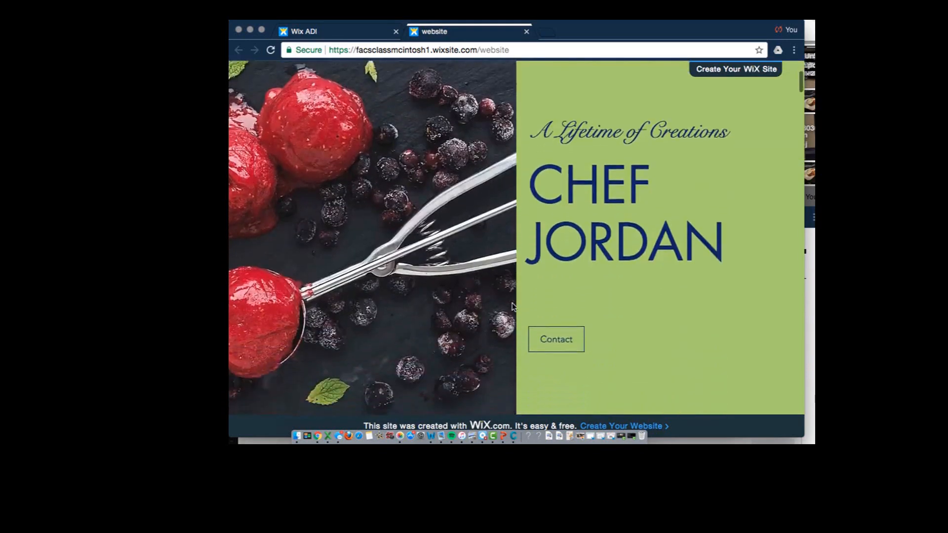
pyautogui.scroll(10, 499, 342)
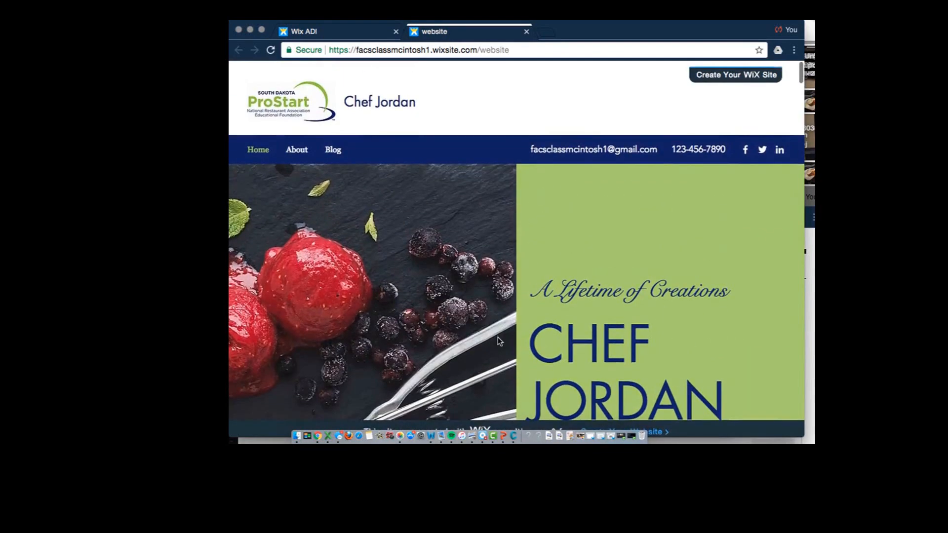